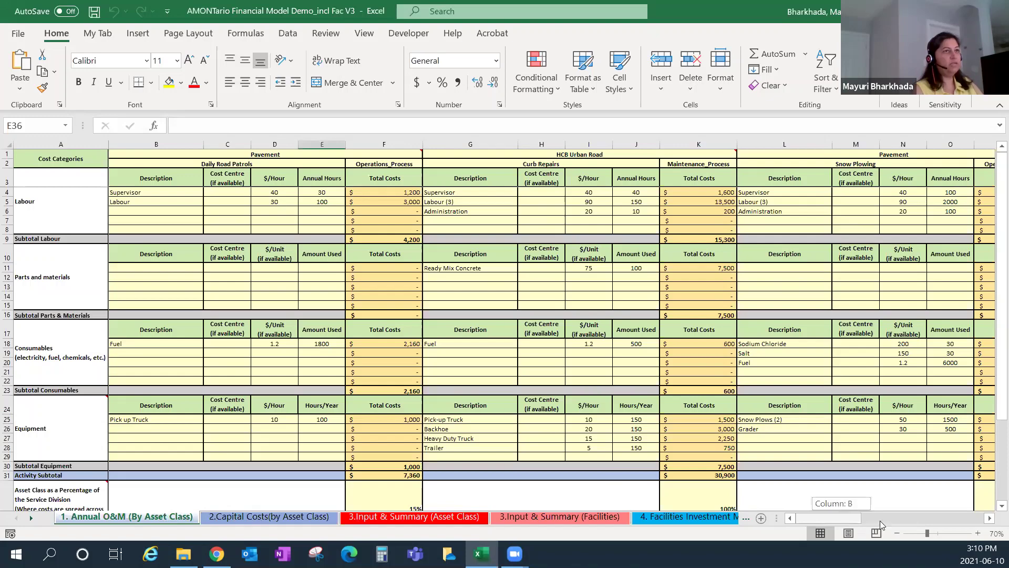
# Review the Operations Yard utilities, janitorial and inspection costs on the Annual O&M sheet, including the inspections' activity subtotal and asset class percentage.
pyautogui.moveTo(880, 521); pyautogui.dragTo(892, 520)
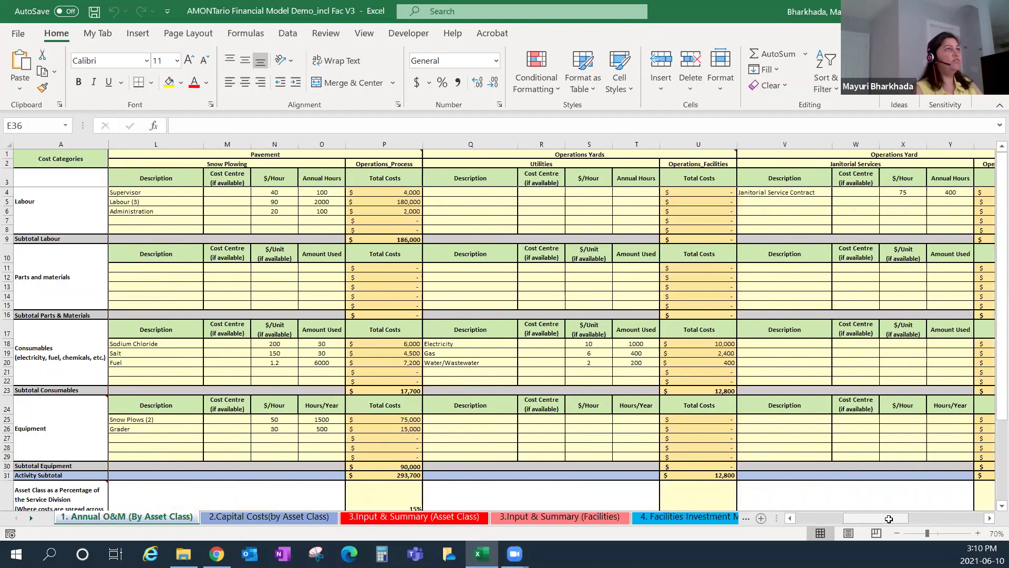
pyautogui.click(566, 158)
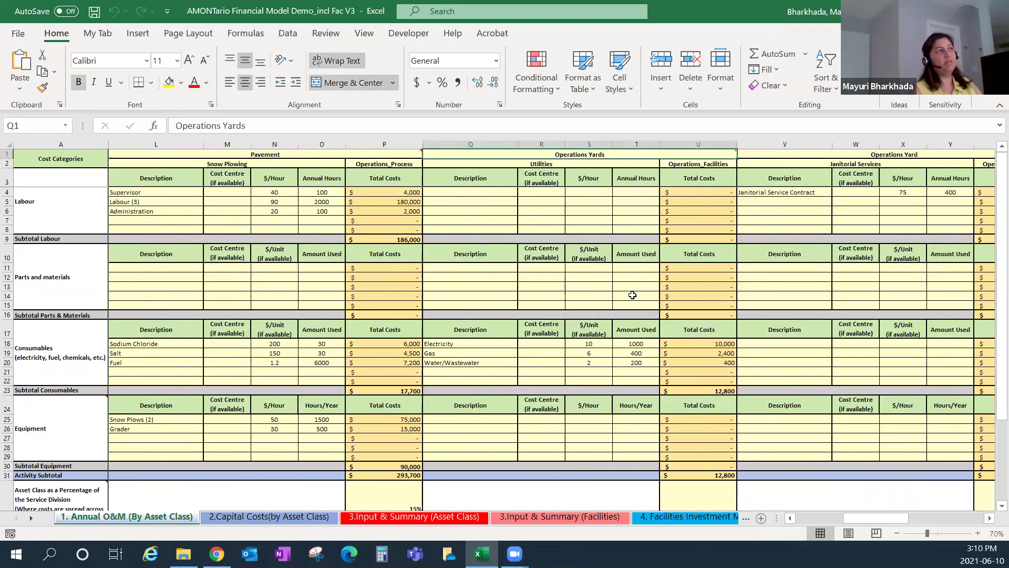
pyautogui.click(577, 163)
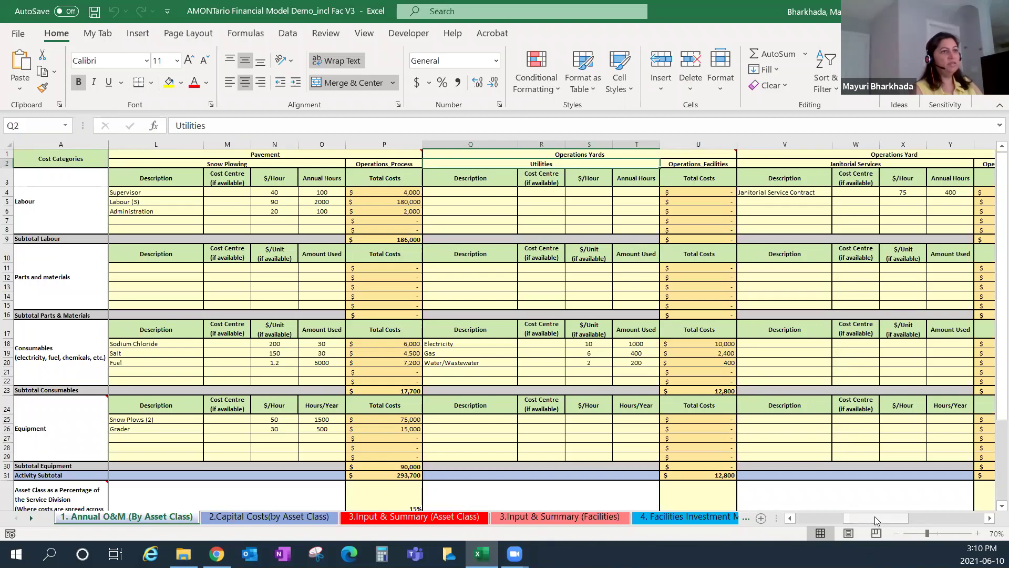
pyautogui.moveTo(875, 516); pyautogui.dragTo(884, 517)
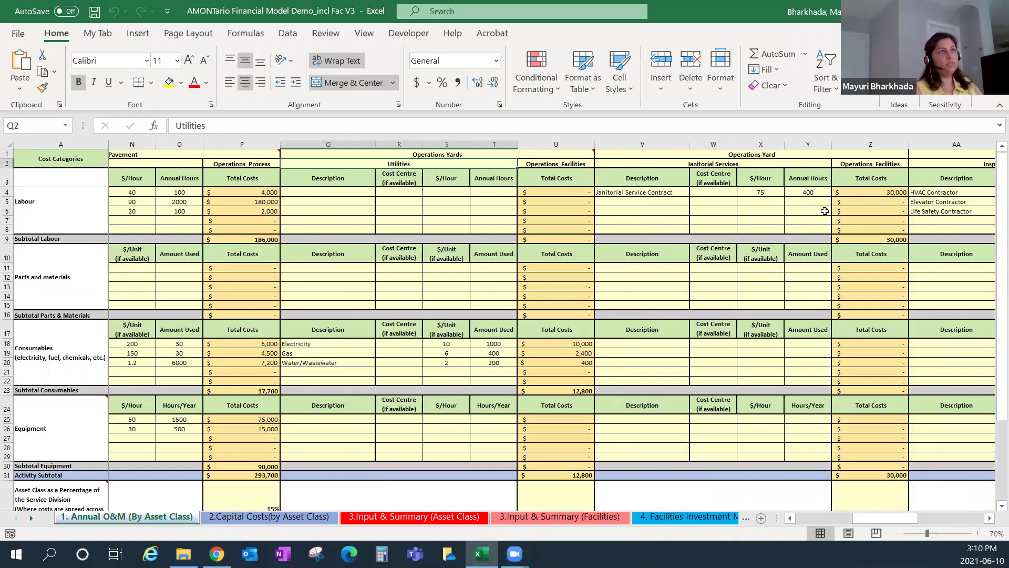
pyautogui.moveTo(880, 521); pyautogui.dragTo(912, 520)
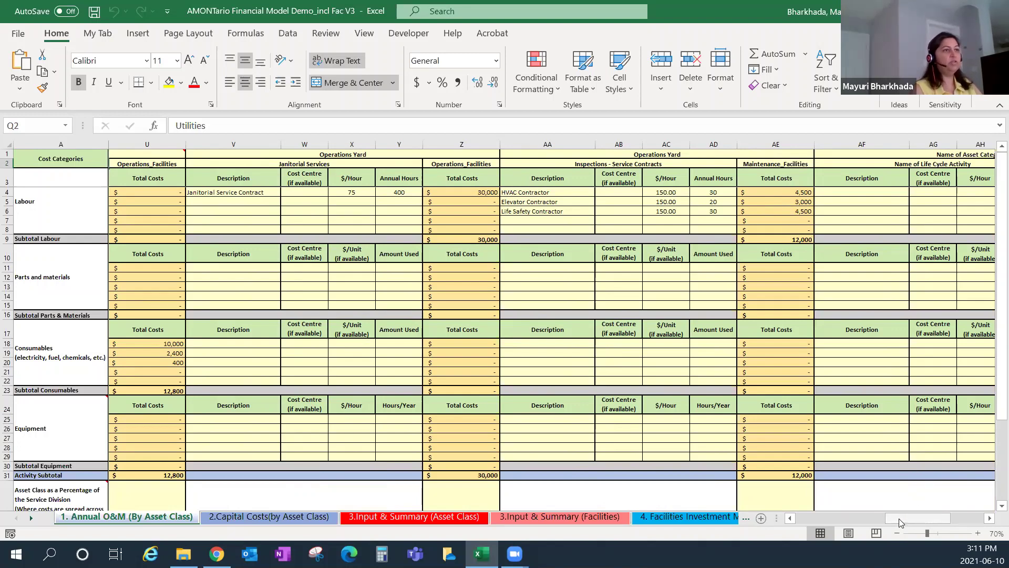
pyautogui.click(797, 475)
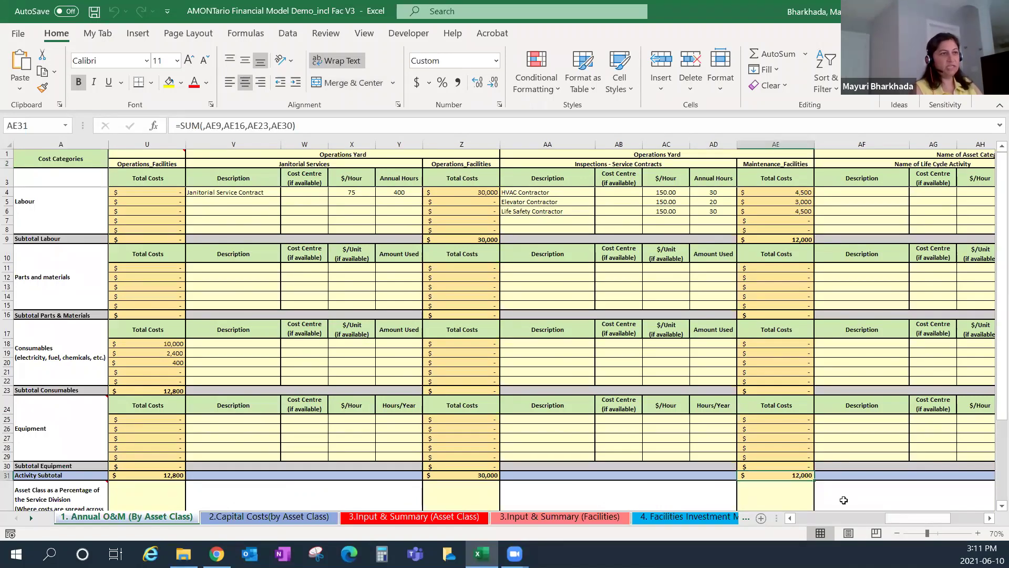
pyautogui.scroll(-1, 846, 502)
pyautogui.click(784, 487)
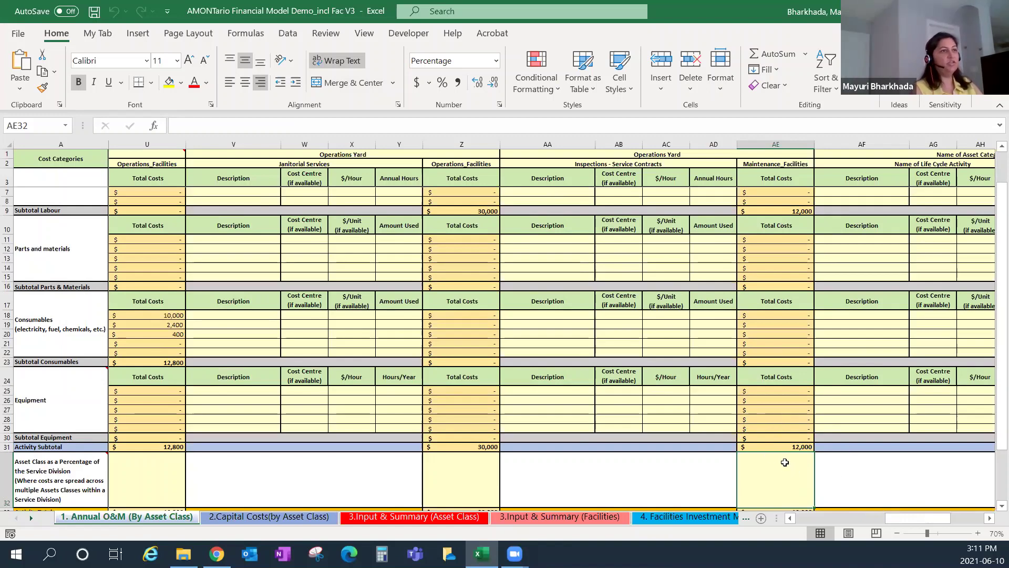
# Check the asset class percentage for Daily Road Patrols and compare the pavement activities with the facility and blank activity blocks.
pyautogui.moveTo(904, 519); pyautogui.dragTo(760, 526)
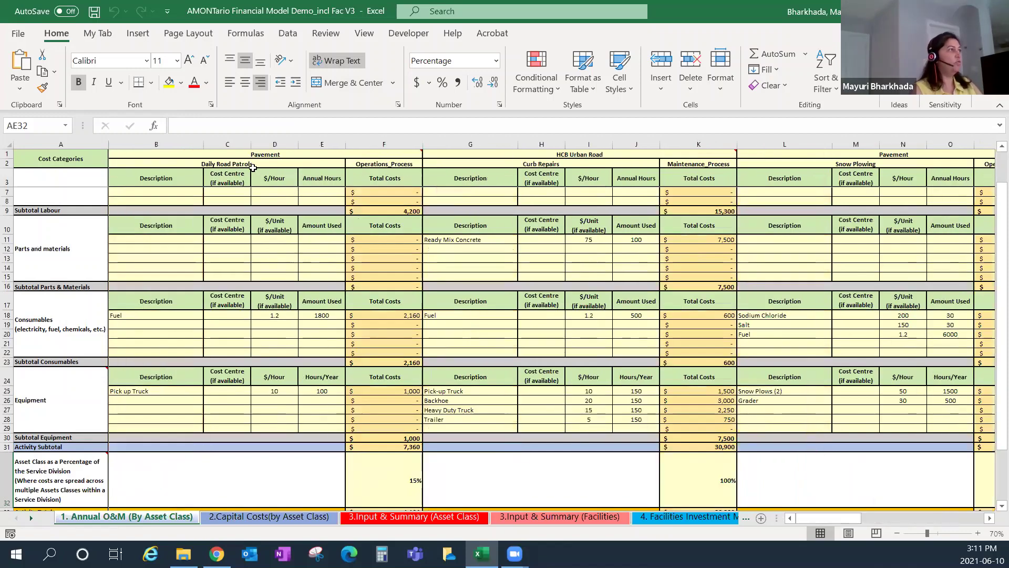
pyautogui.click(383, 468)
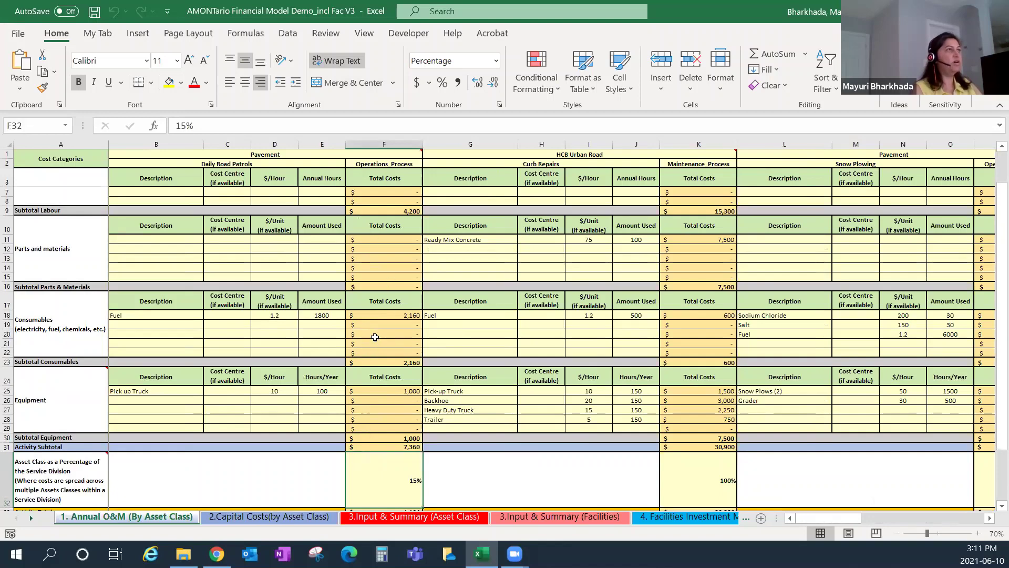
pyautogui.moveTo(540, 156)
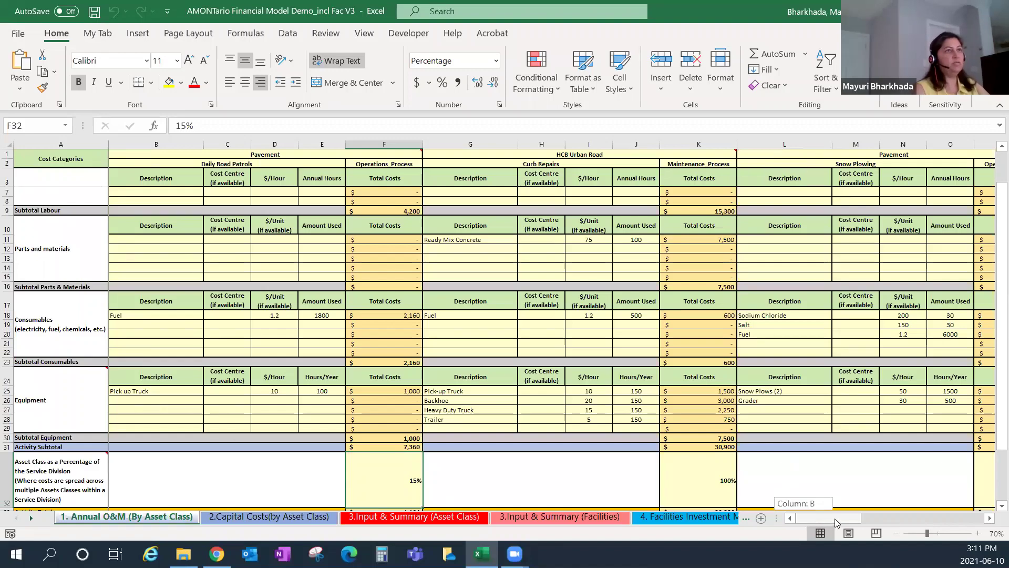
pyautogui.moveTo(804, 518); pyautogui.dragTo(928, 516)
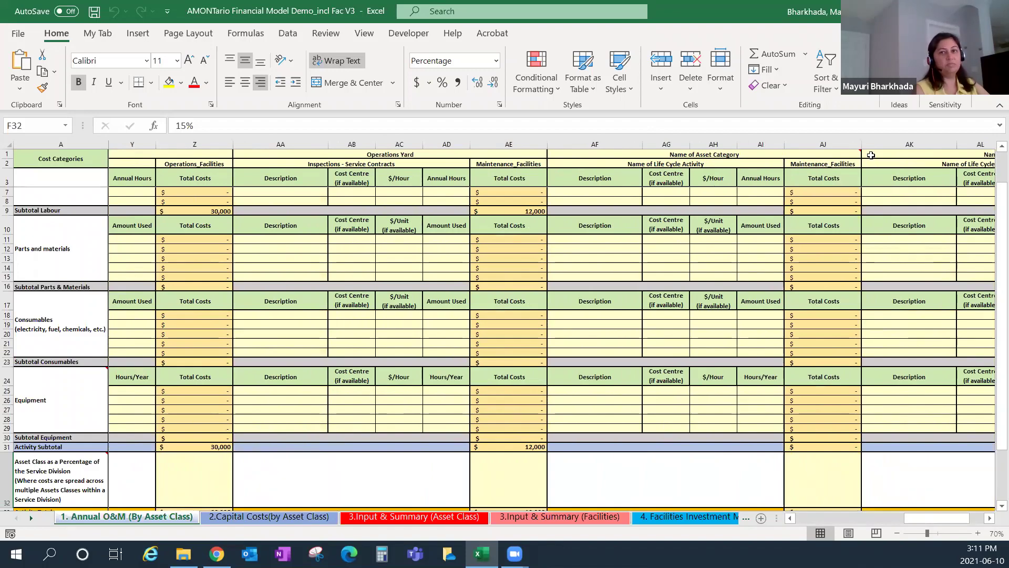
pyautogui.moveTo(923, 519); pyautogui.dragTo(762, 520)
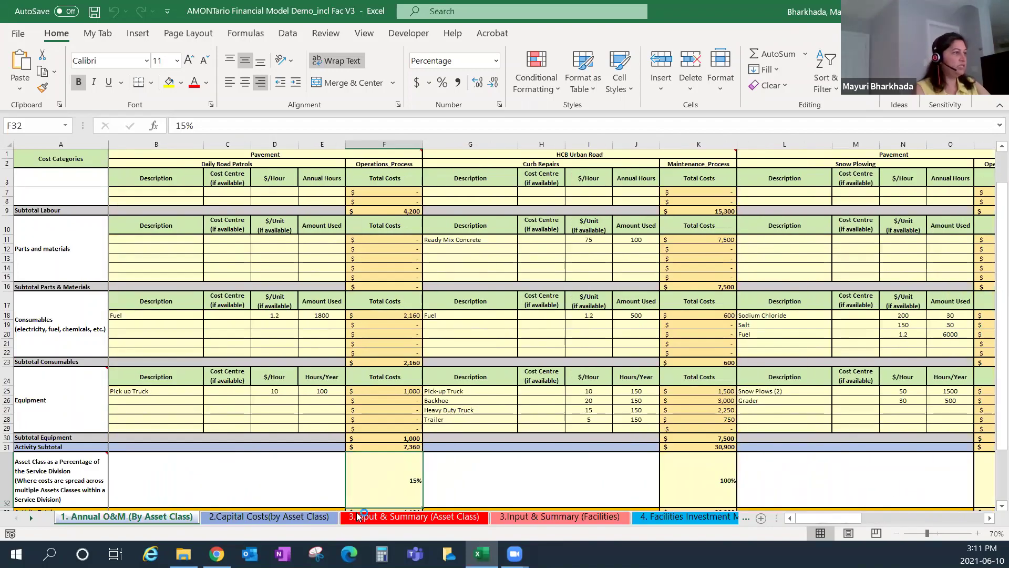
# Compare the Input & Summary (Facilities) sheet with the Input & Summary (Asset Class) sheet, ending on the facilities one.
pyautogui.click(510, 517)
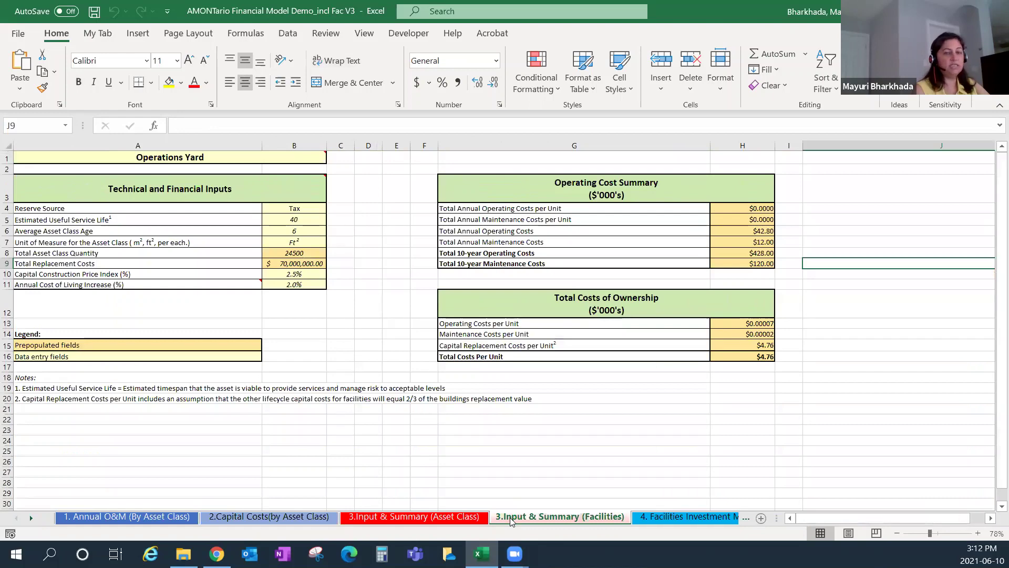
pyautogui.click(458, 520)
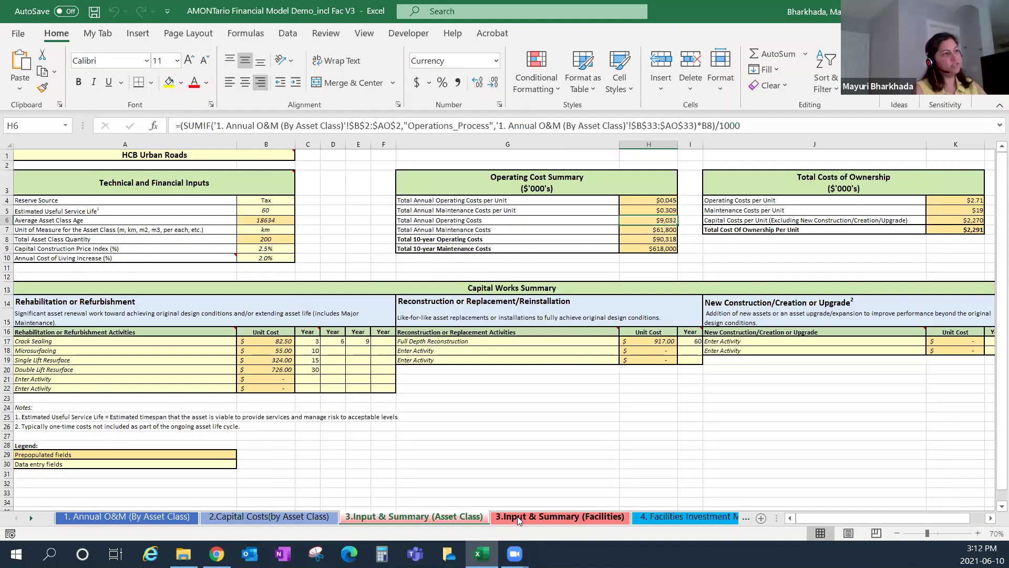
pyautogui.click(519, 518)
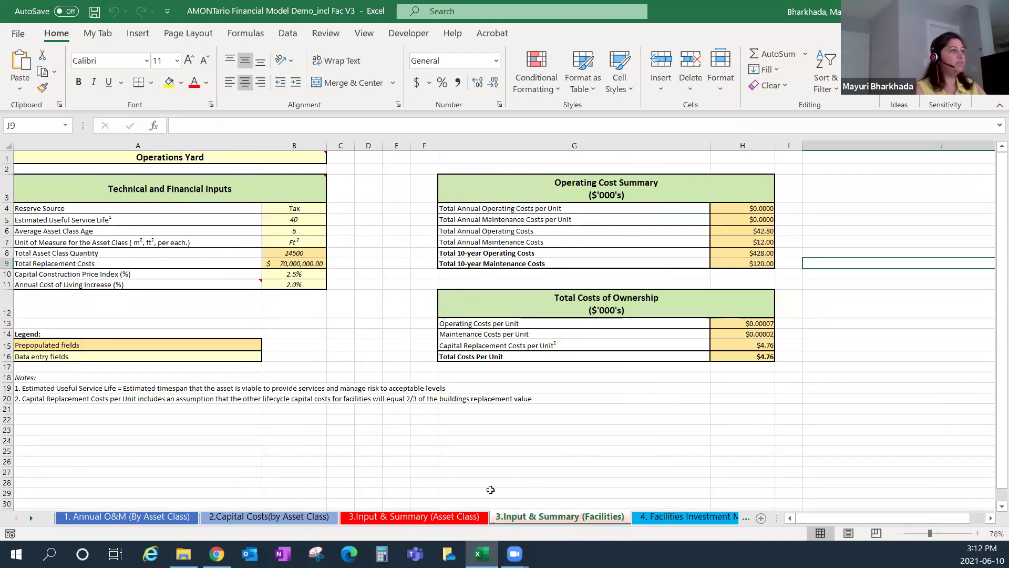
pyautogui.click(465, 519)
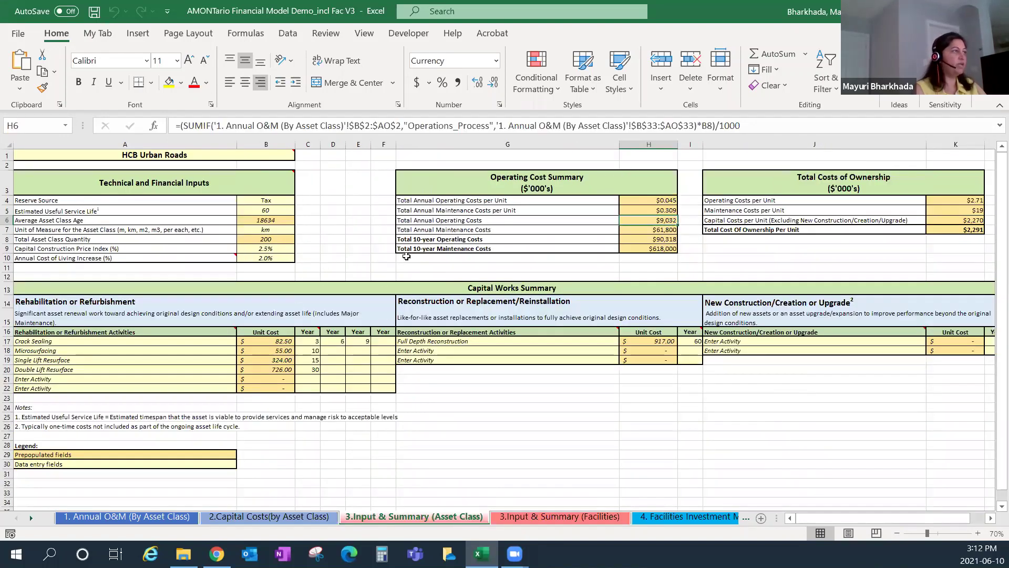
pyautogui.click(544, 517)
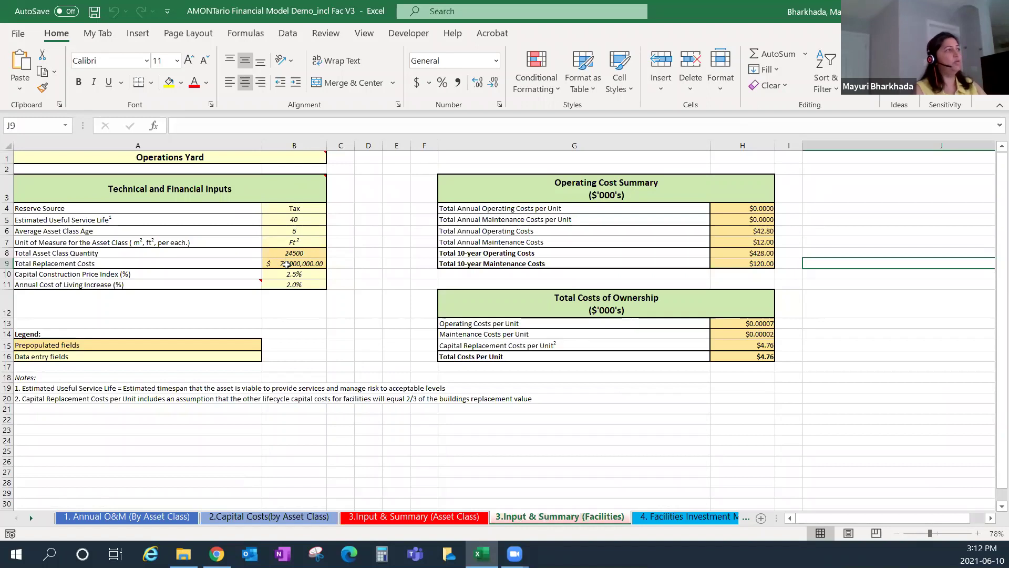
# Inspect the Operations Yard formulas for Total Asset Class Quantity, Total Replacement Costs and Capital Replacement Costs per Unit.
pyautogui.click(278, 253)
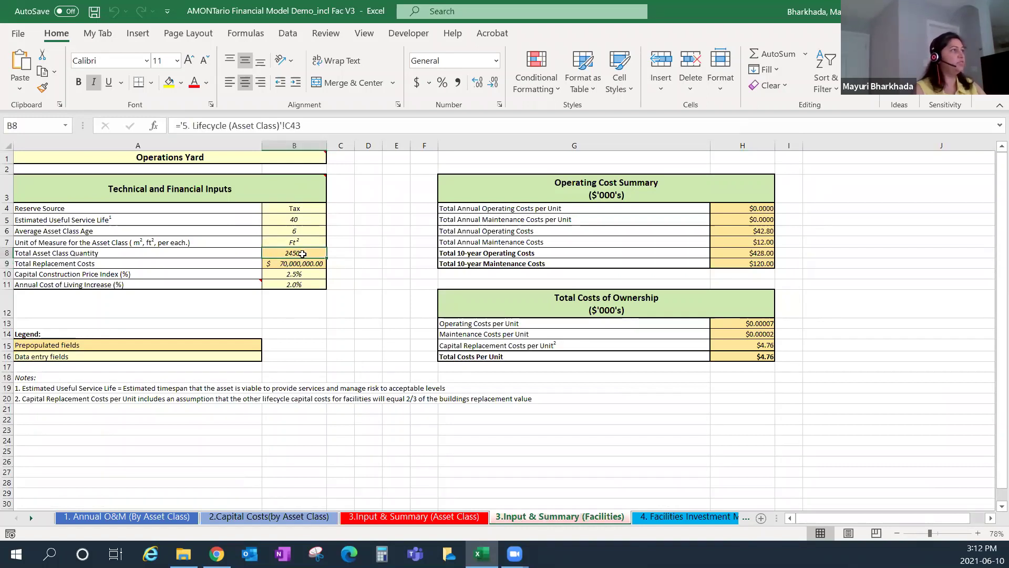
pyautogui.click(297, 267)
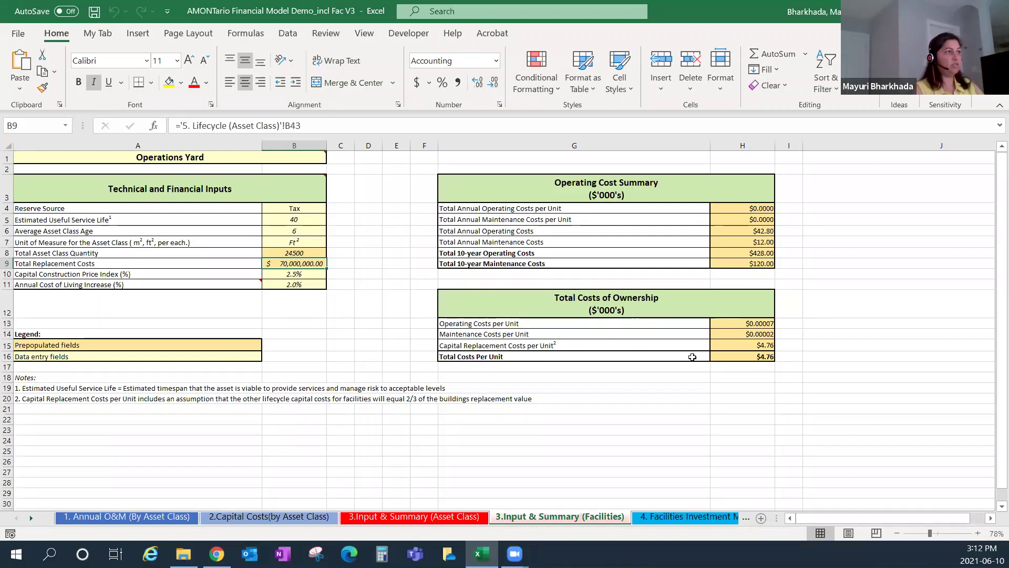
pyautogui.click(738, 343)
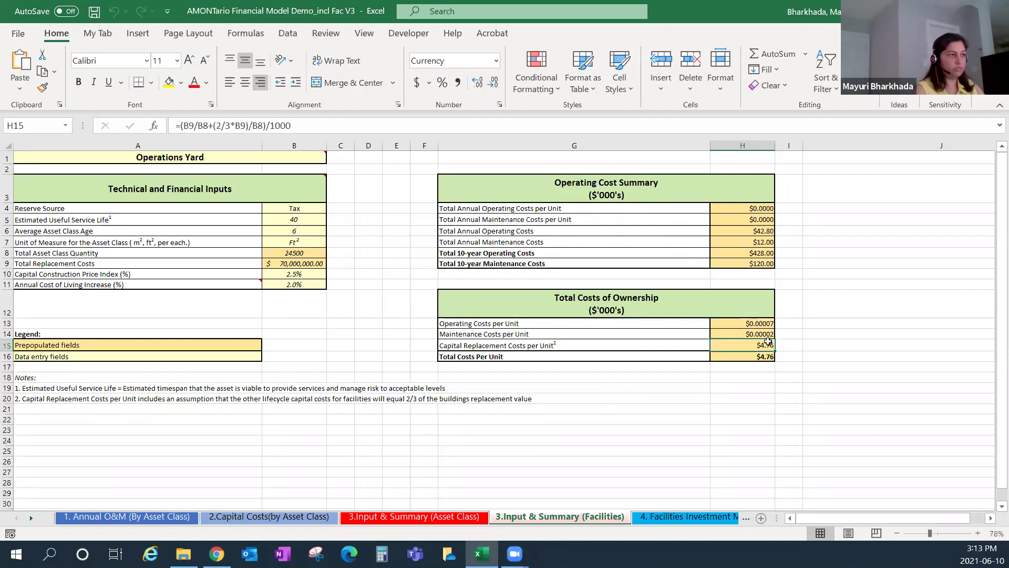
# On the Facilities Investment Model sheet, inspect the Headquarters yearly investment needs, Deferred Maintenance and Estimated 10 Year FCI.
pyautogui.click(673, 516)
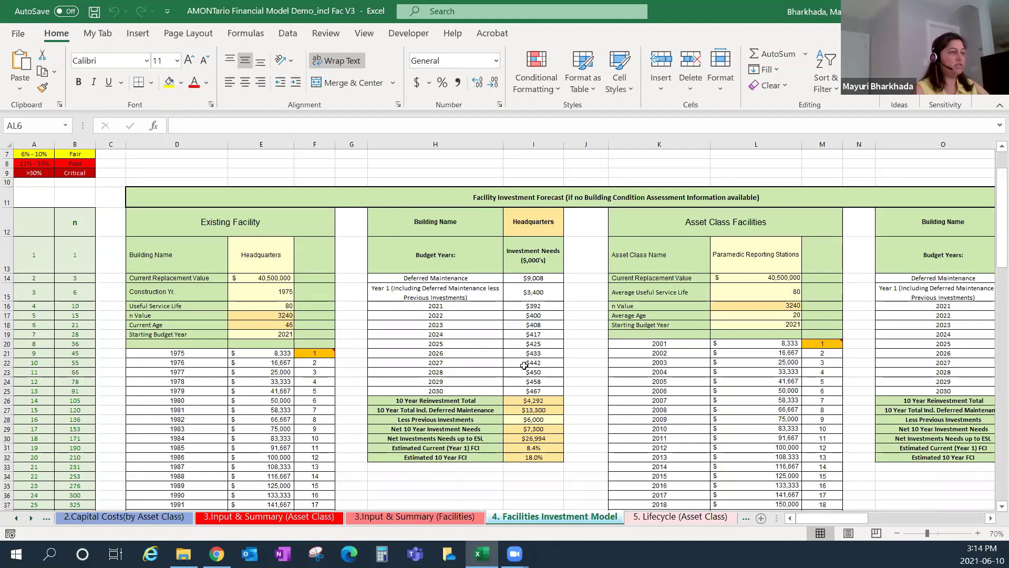
pyautogui.moveTo(517, 306); pyautogui.dragTo(525, 381)
pyautogui.click(528, 280)
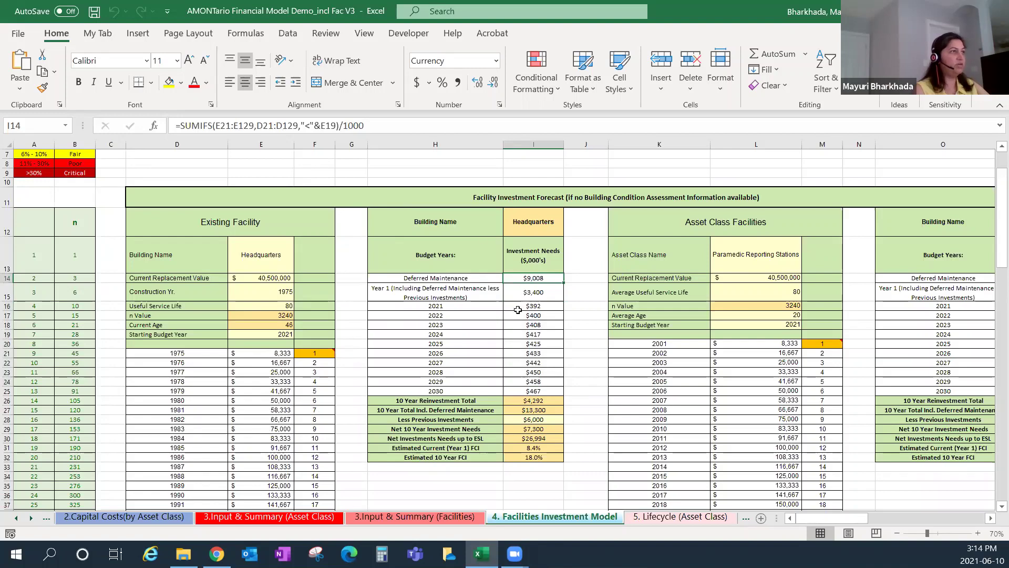
pyautogui.click(538, 458)
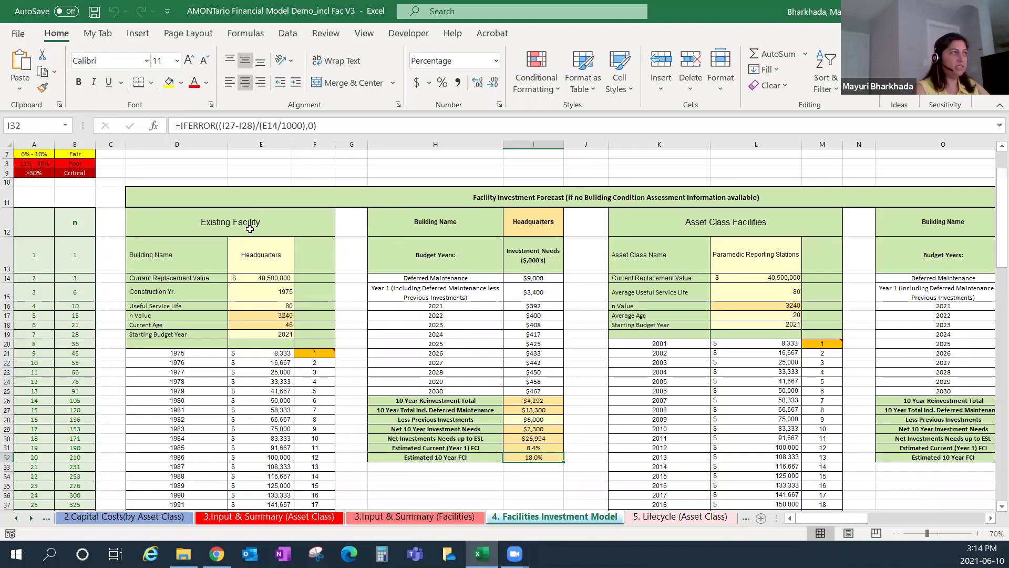
# Examine the Asset Class Facilities forecast for Paramedic Reporting Stations, its current replacement value, and the further facility forecast blocks.
pyautogui.click(681, 225)
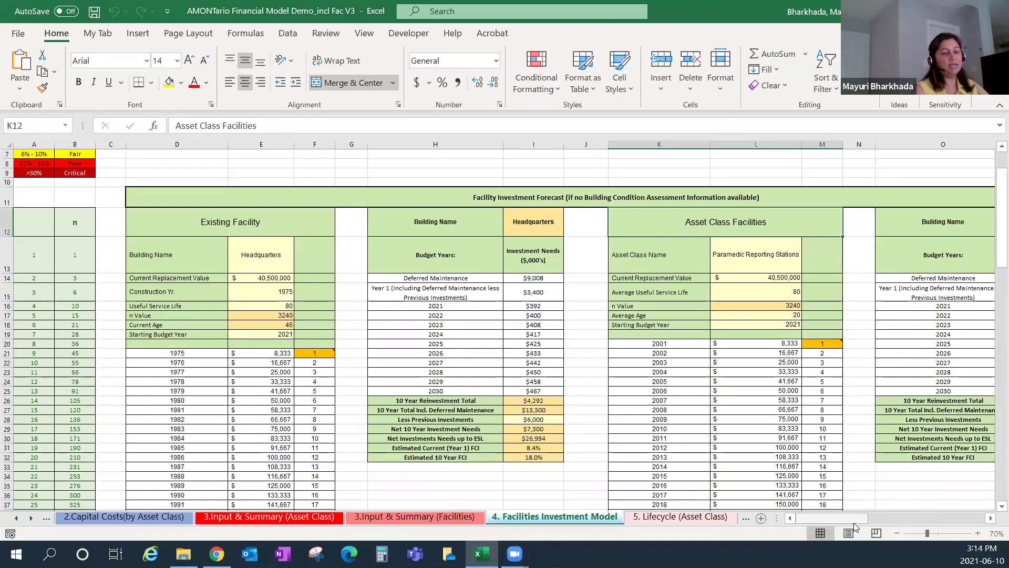
pyautogui.moveTo(843, 520); pyautogui.dragTo(857, 517)
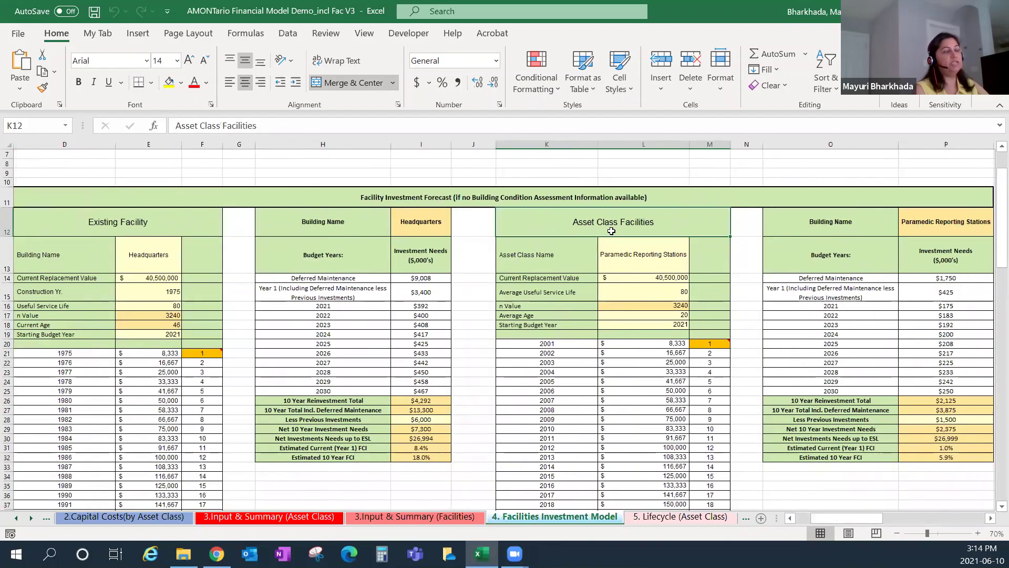
pyautogui.click(641, 277)
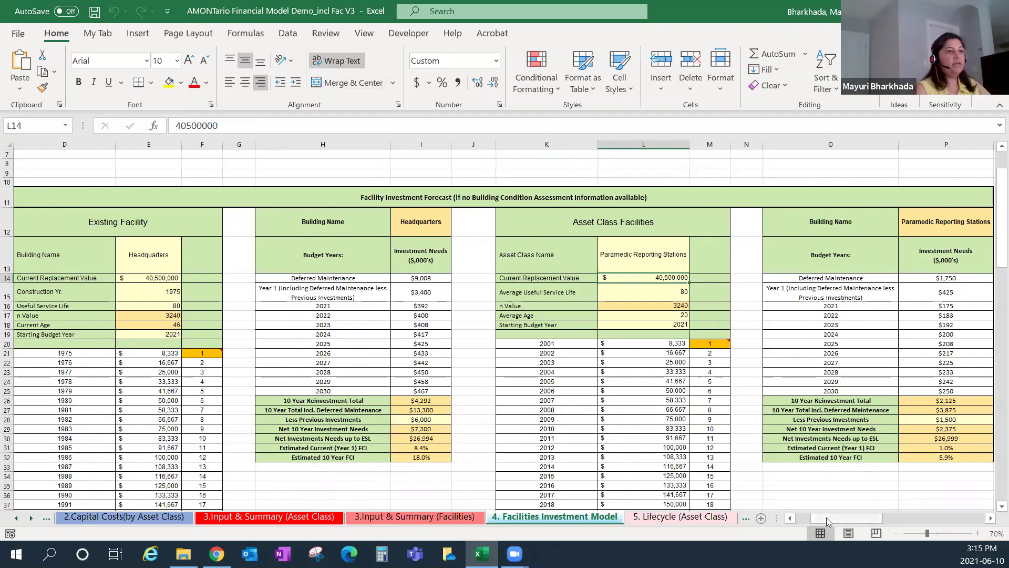
pyautogui.moveTo(826, 517); pyautogui.dragTo(894, 519)
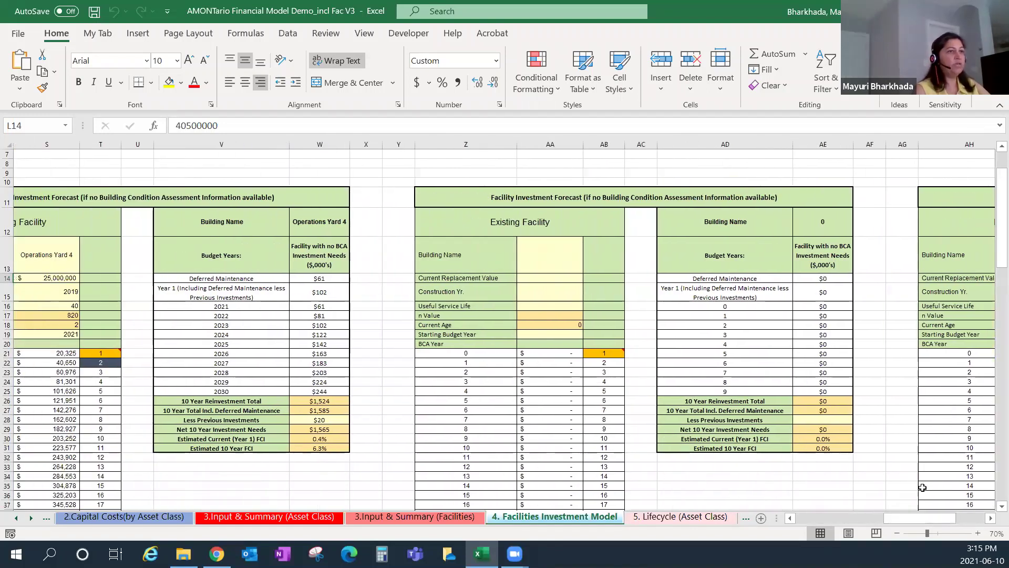
pyautogui.click(876, 468)
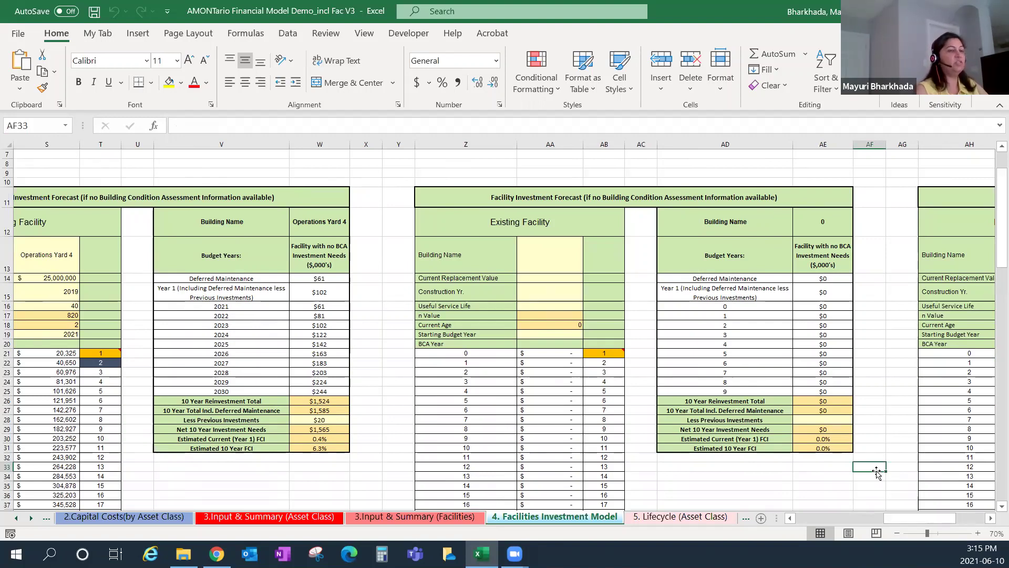
# Compare the Lifecycle (Asset Class) sheet with the Facilities Investment Model sheet, ending on the lifecycle one.
pyautogui.click(709, 521)
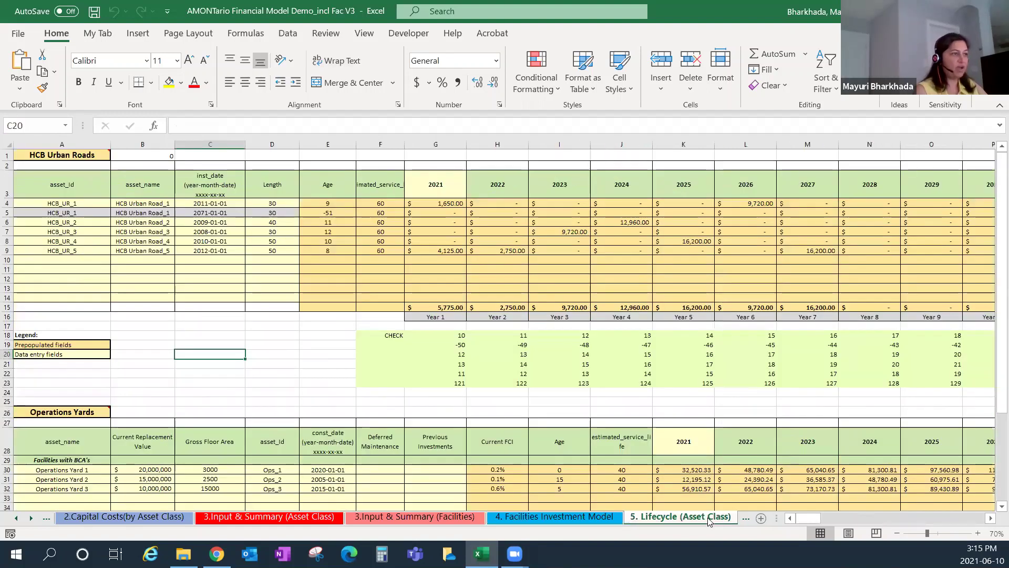
pyautogui.click(616, 518)
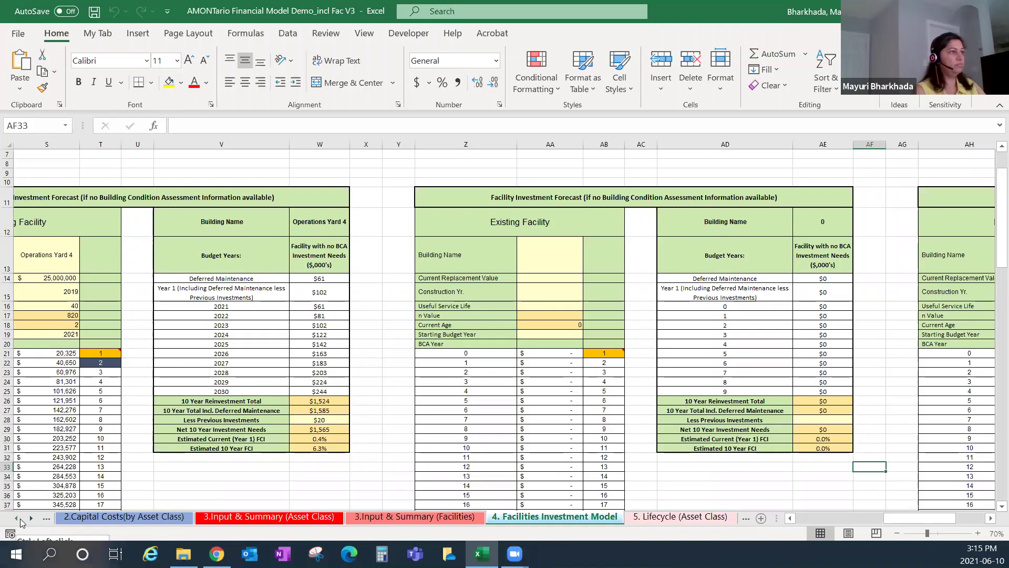
pyautogui.click(676, 518)
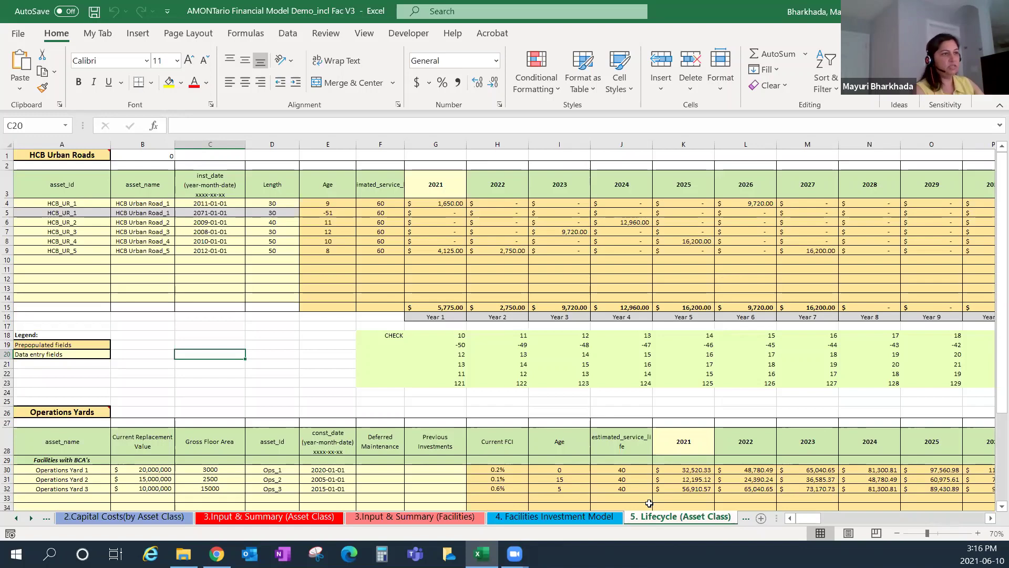
# Review the HCB Urban Roads capital works on the asset class Input & Summary sheet, and select the first HCB_UR_1 record in the Lifecycle sheet.
pyautogui.click(463, 518)
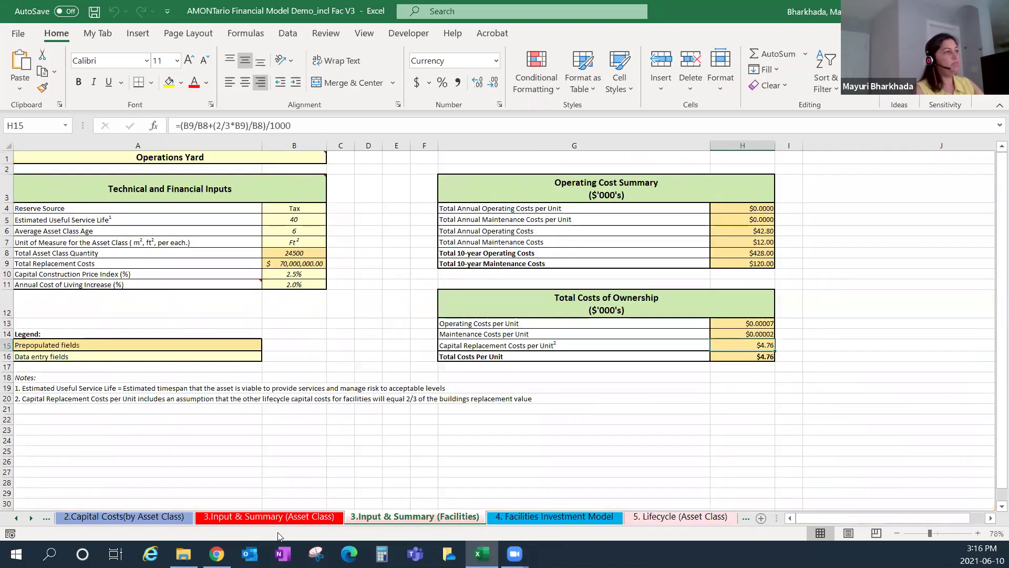
pyautogui.click(288, 518)
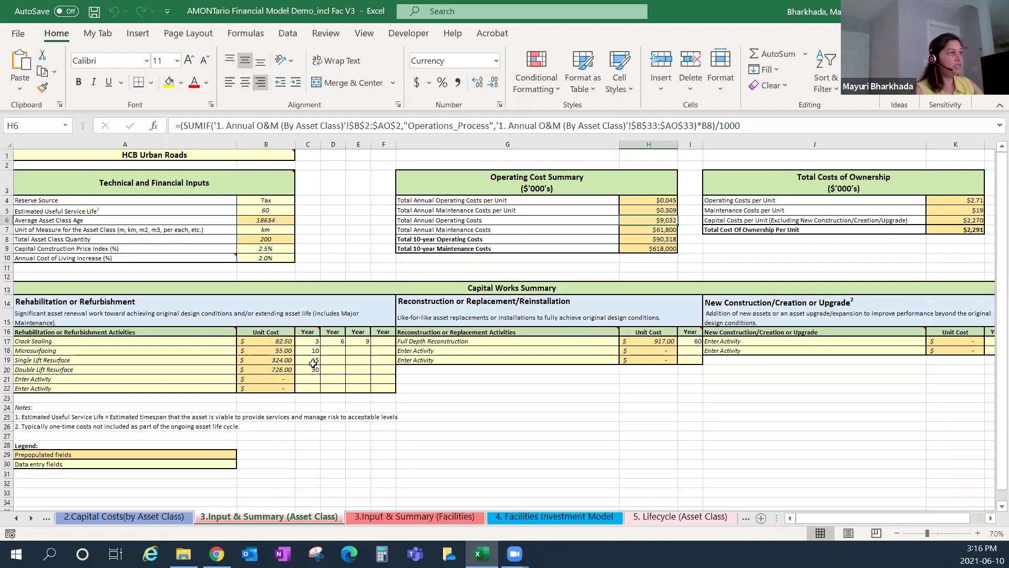
pyautogui.click(683, 518)
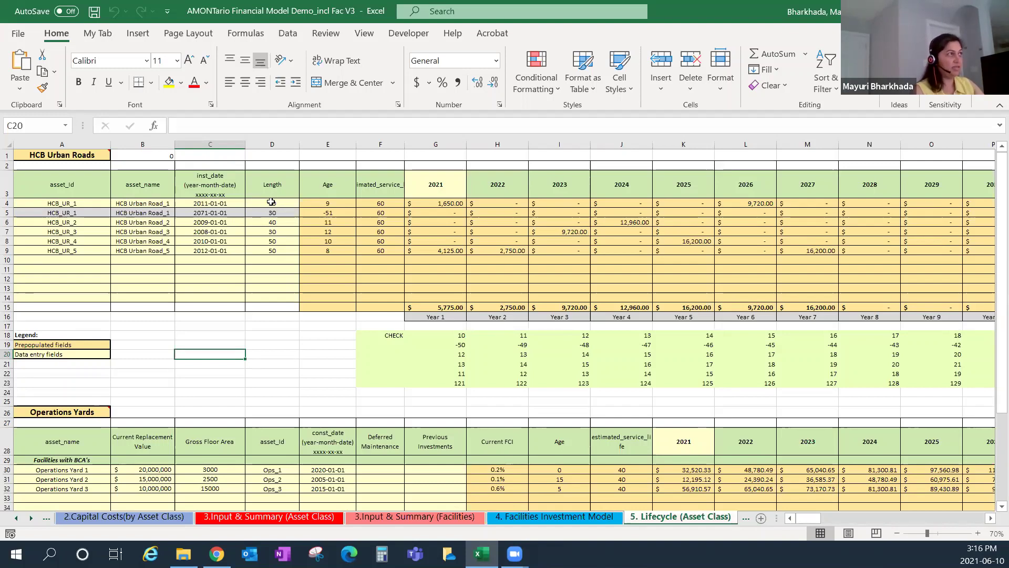
pyautogui.click(85, 201)
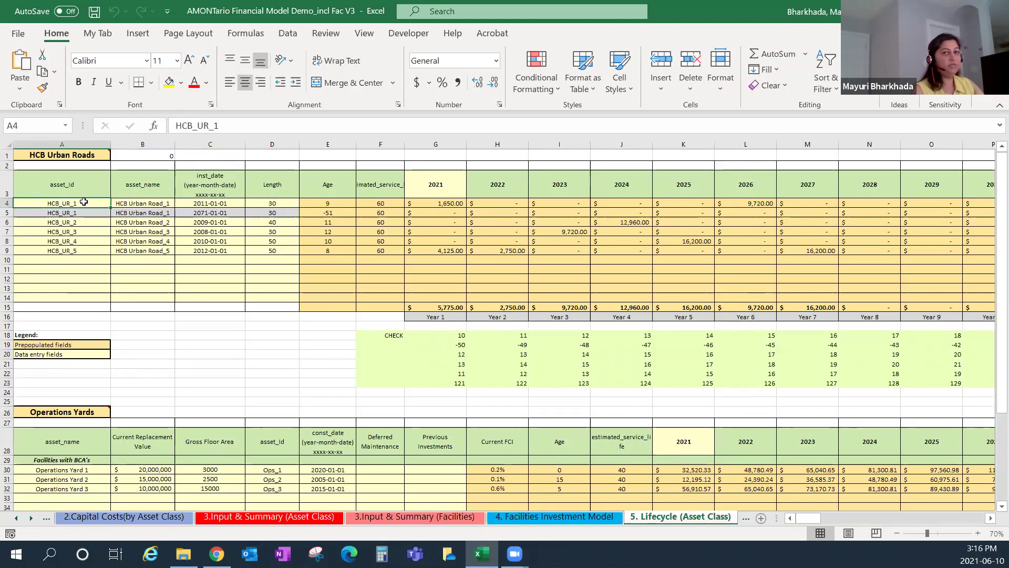
# Review the first HCB_UR_1 record's asset name, installation date and length in the HCB Urban Roads lifecycle table.
pyautogui.click(143, 202)
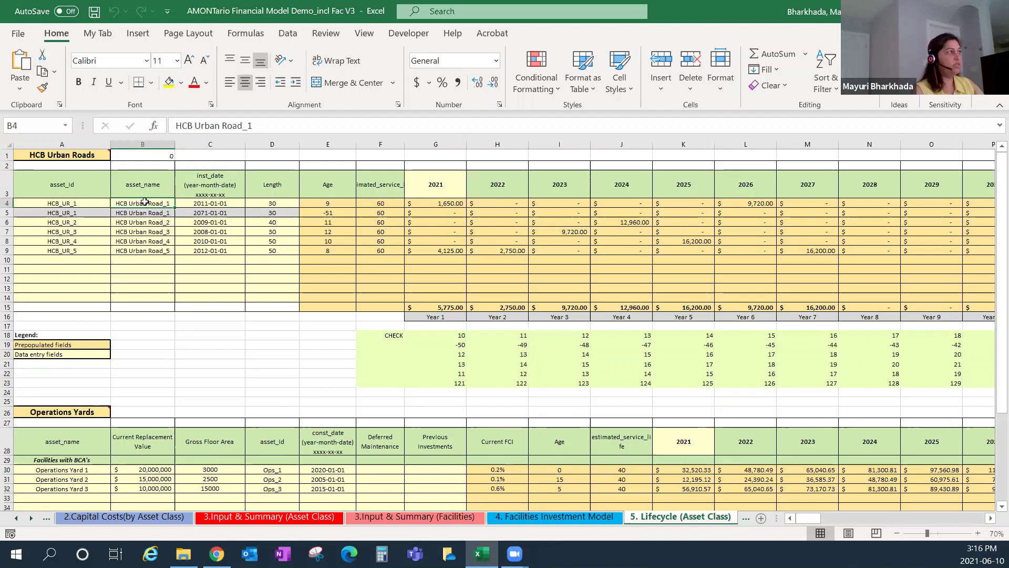
pyautogui.click(218, 187)
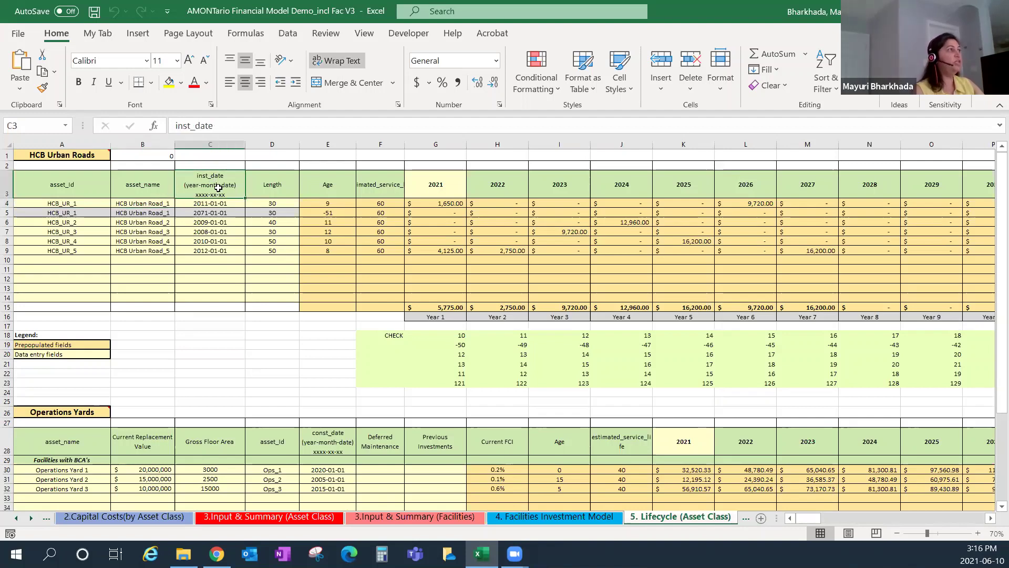
pyautogui.click(222, 203)
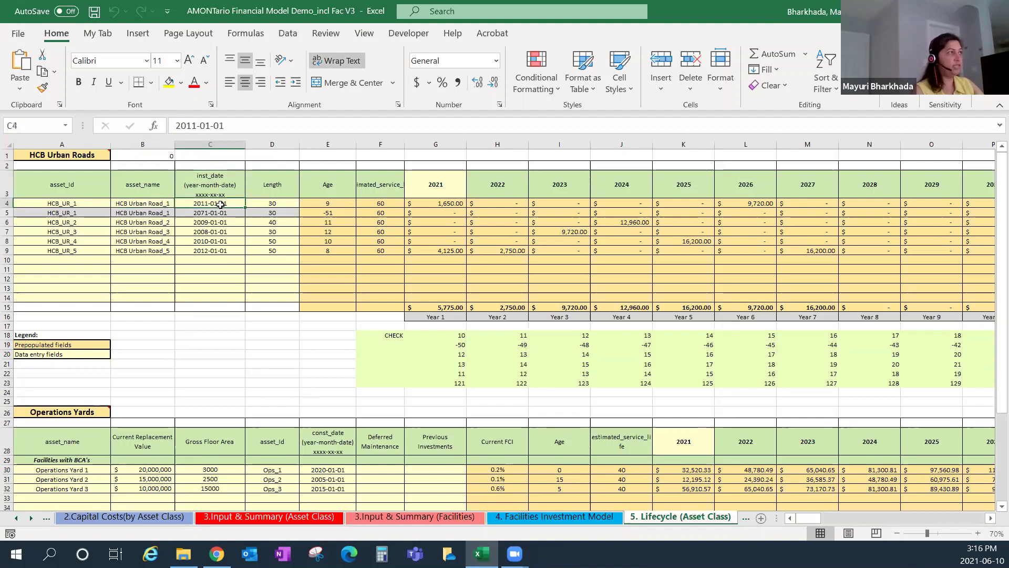
pyautogui.click(259, 206)
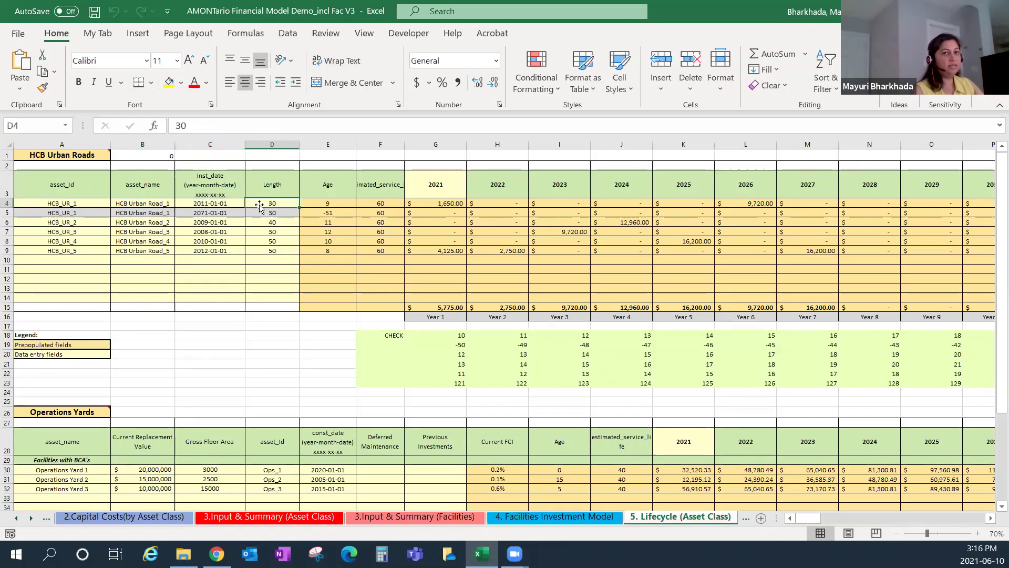
# Inspect the prepopulated Age and estimated service life columns of the HCB Urban Roads table, from the first record through the totals row.
pyautogui.click(336, 205)
pyautogui.moveTo(337, 206); pyautogui.dragTo(385, 254)
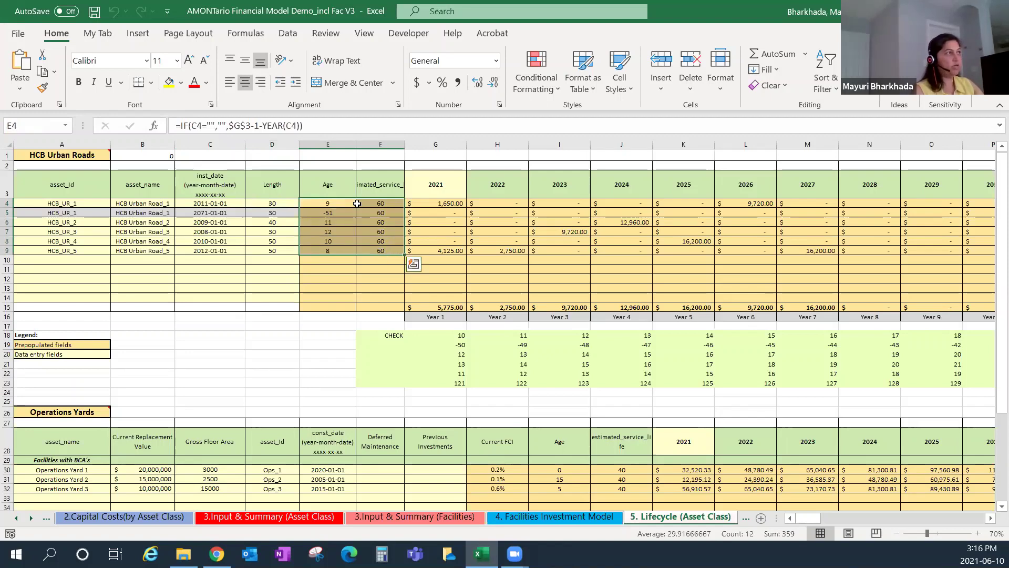
pyautogui.moveTo(328, 204); pyautogui.dragTo(382, 306)
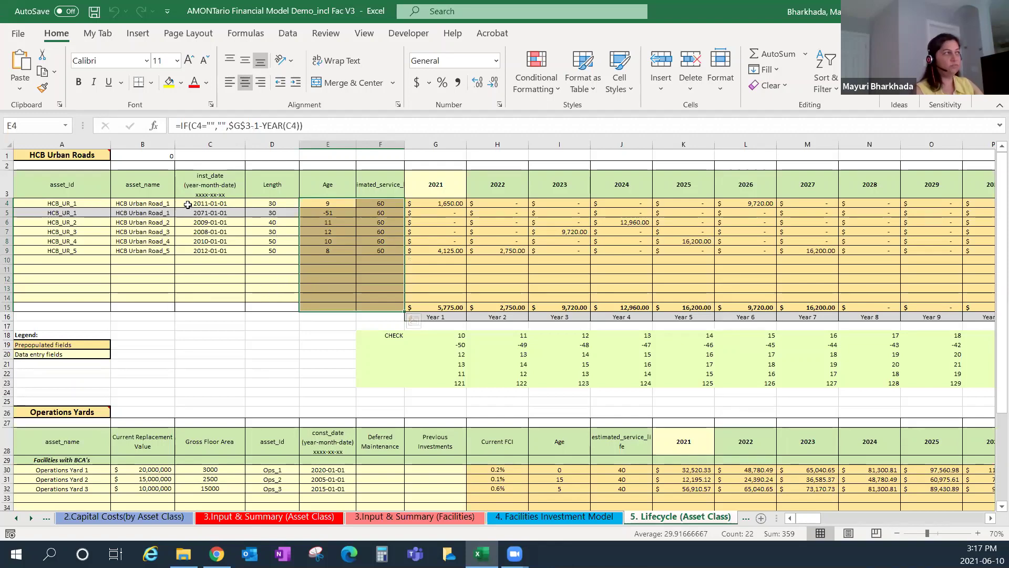
# Select the road records from asset_id through Length, check the HCB Urban Roads inputs on Input & Summary (Asset Class), and return to the Lifecycle sheet.
pyautogui.moveTo(101, 203); pyautogui.dragTo(266, 251)
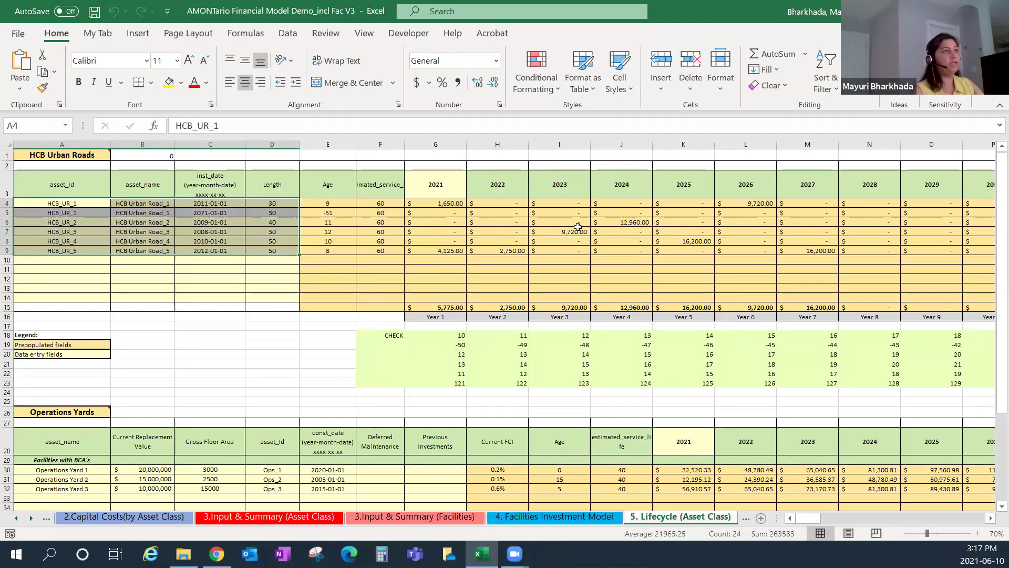
pyautogui.click(284, 518)
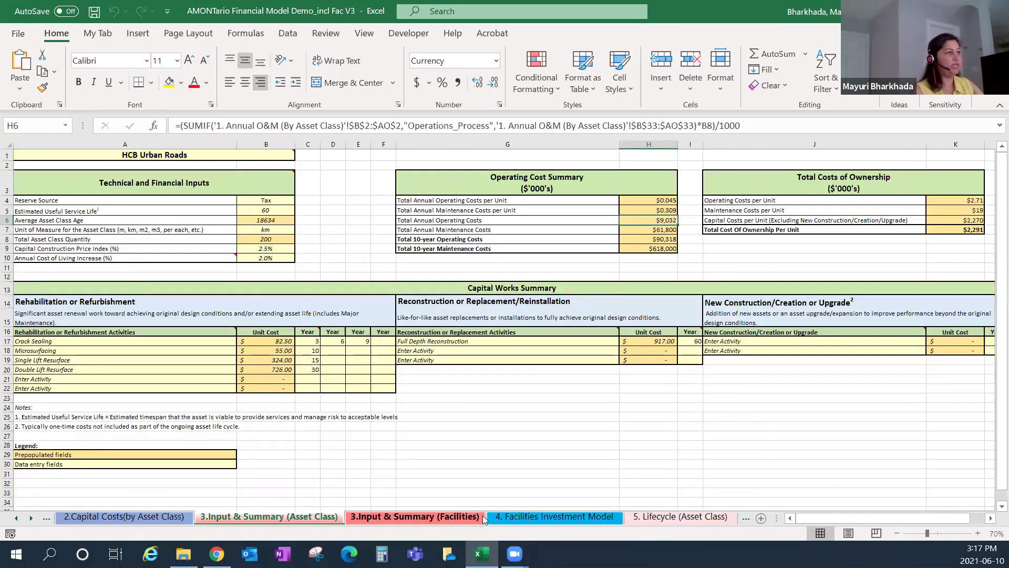
pyautogui.click(541, 518)
pyautogui.click(657, 517)
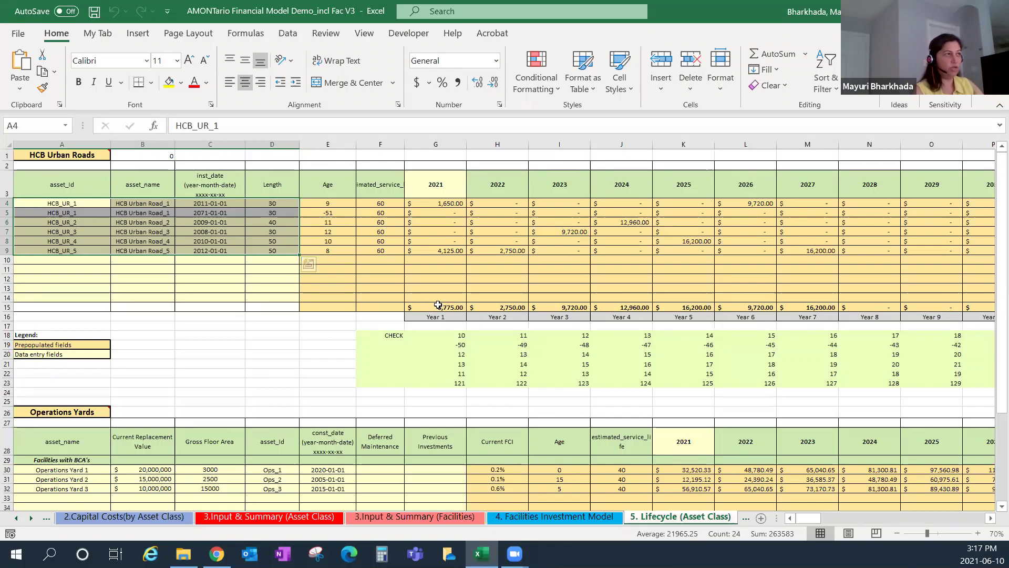
# Inspect the Asset Retirement Year column of the HCB Urban Roads table and the formula for the first HCB_UR_1 record.
pyautogui.moveTo(810, 519); pyautogui.dragTo(981, 519)
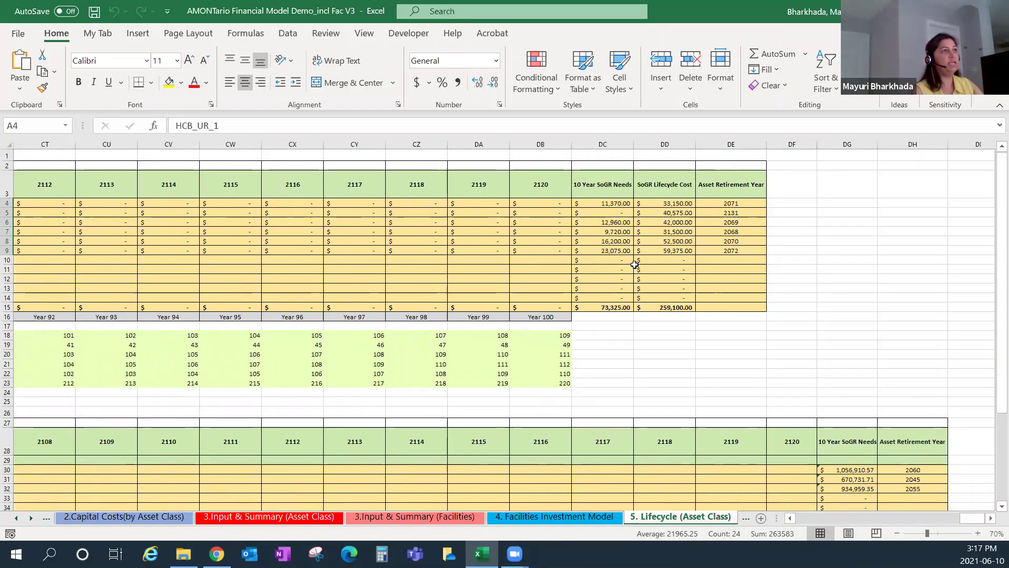
pyautogui.click(727, 189)
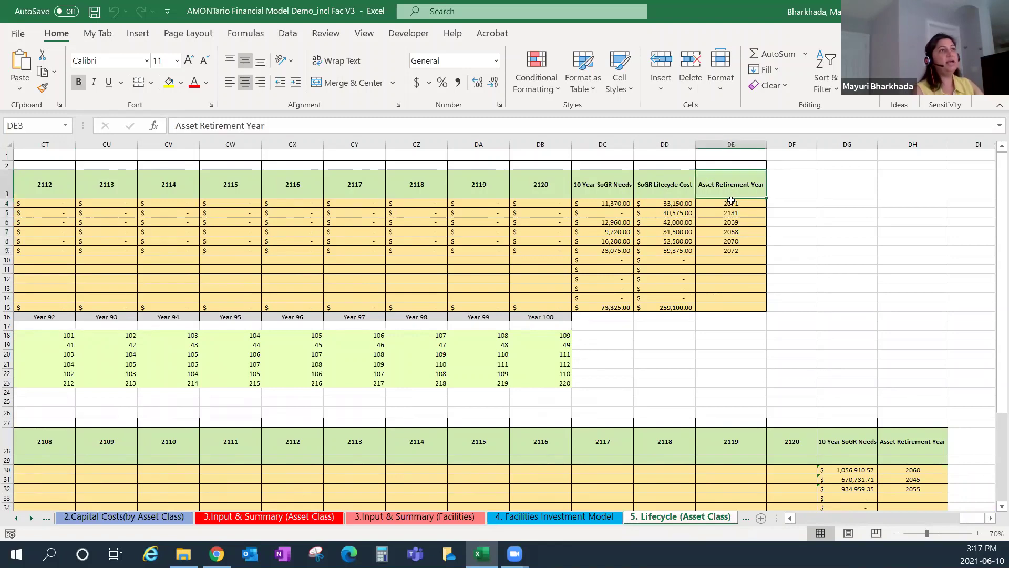
pyautogui.click(731, 203)
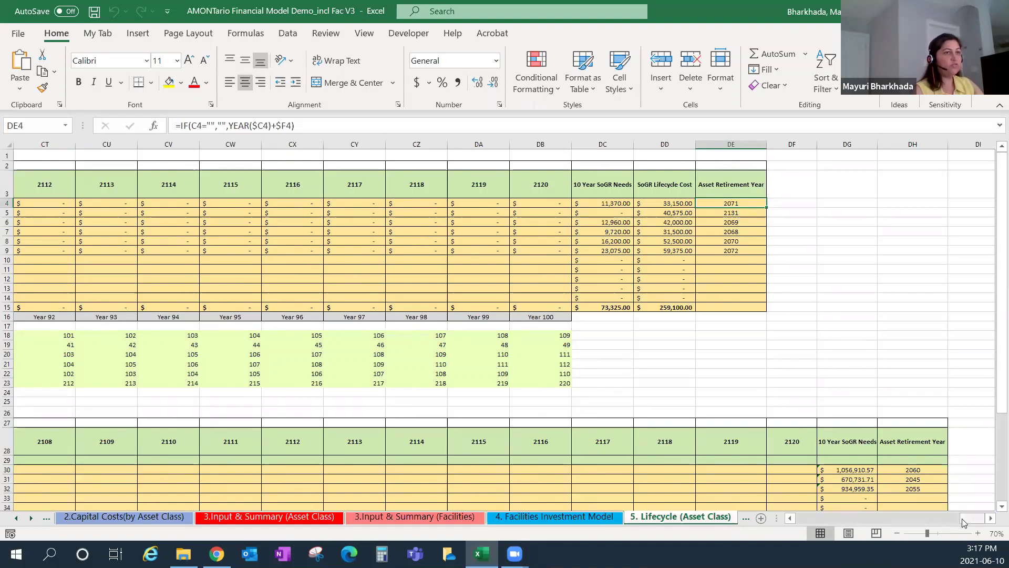
# Compare the original HCB_UR_1 record with its grey replacement row below, including the Length of both.
pyautogui.moveTo(978, 518); pyautogui.dragTo(792, 521)
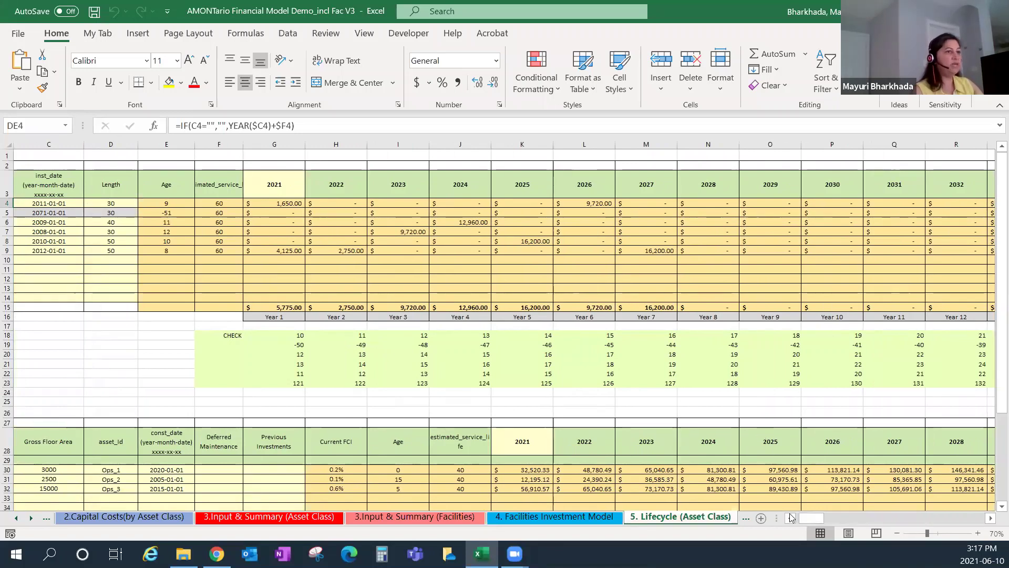
pyautogui.moveTo(794, 520); pyautogui.dragTo(787, 520)
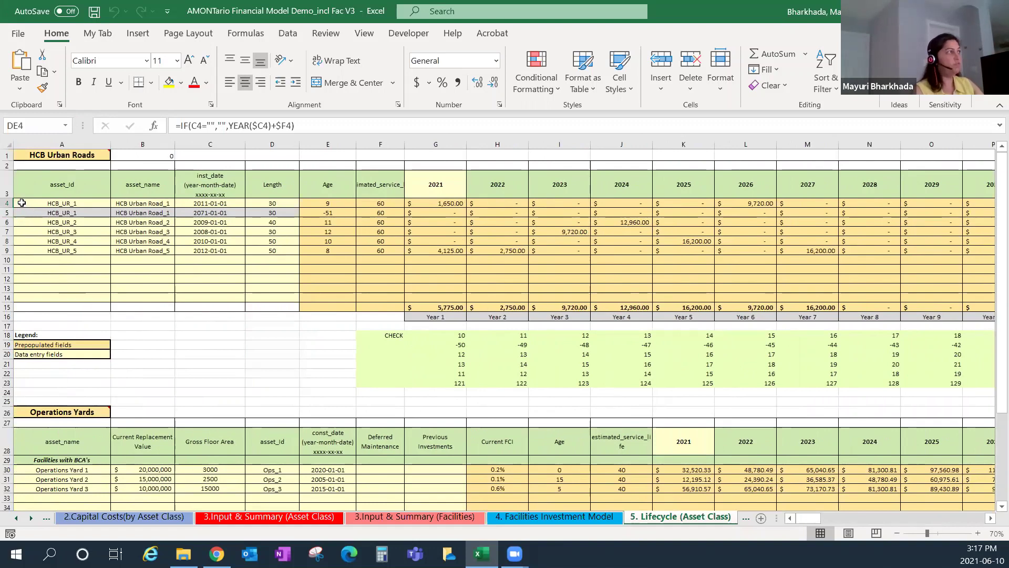
pyautogui.click(42, 203)
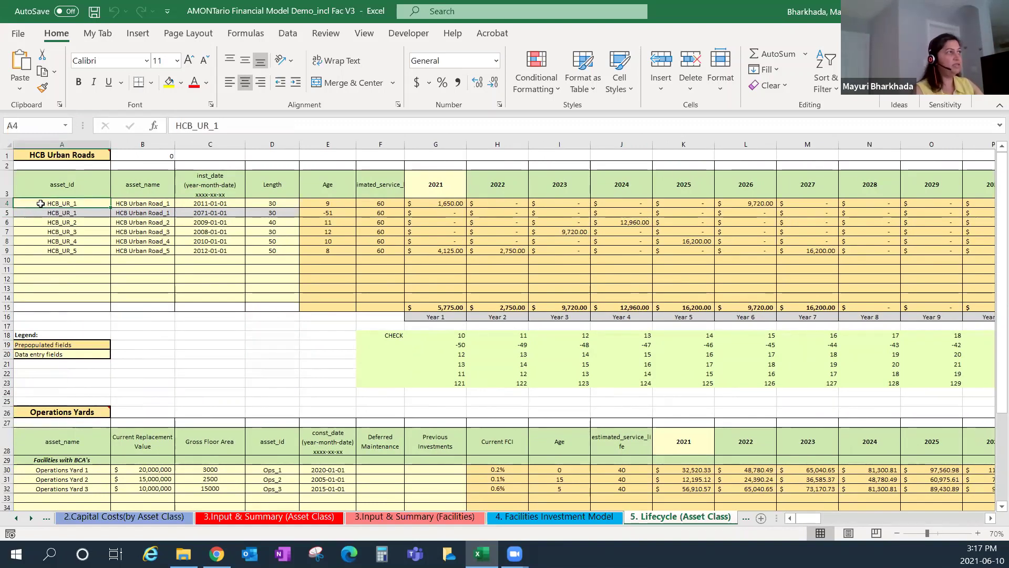
pyautogui.click(7, 212)
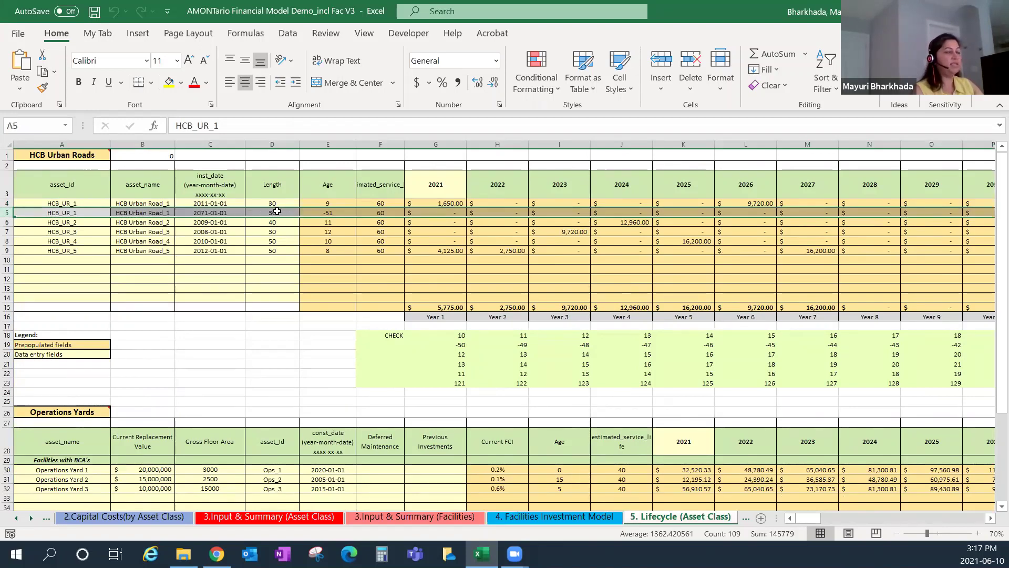
pyautogui.click(273, 202)
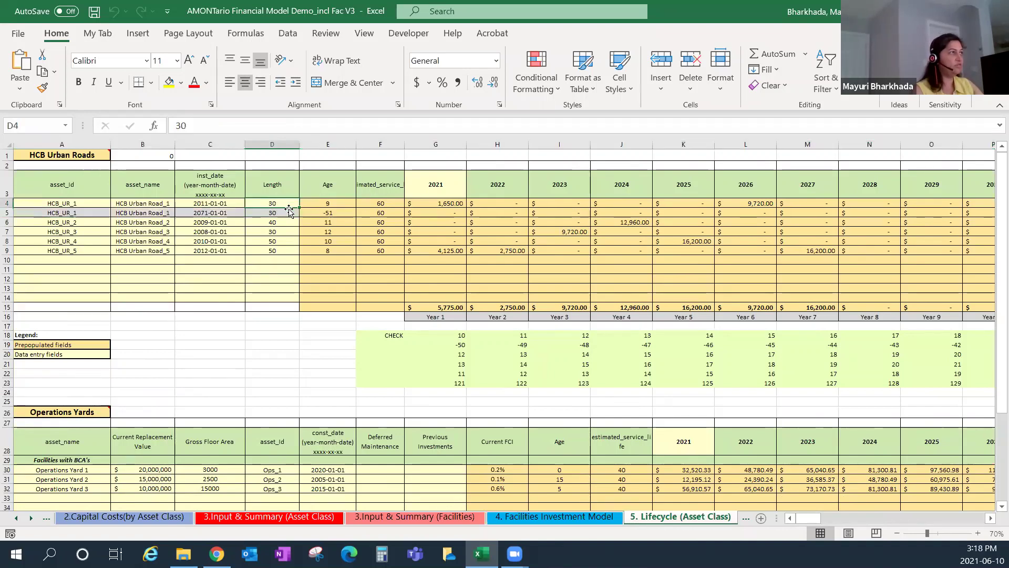
pyautogui.click(282, 212)
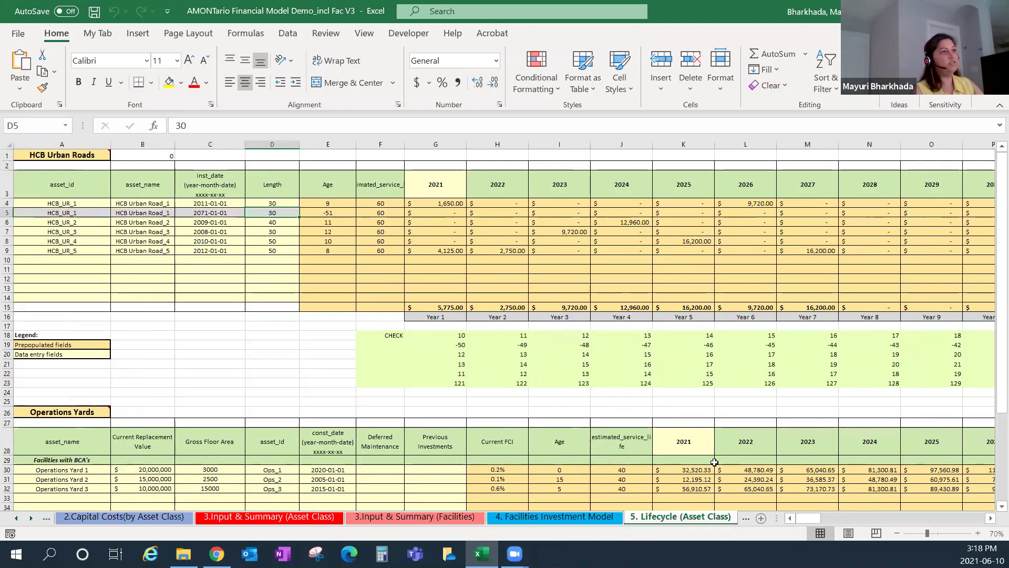
# Check the SoGR Lifecycle Cost of the grey HCB_UR_1 replacement row and the original record's Asset Retirement Year.
pyautogui.moveTo(808, 520); pyautogui.dragTo(967, 487)
pyautogui.moveTo(665, 212); pyautogui.dragTo(665, 222)
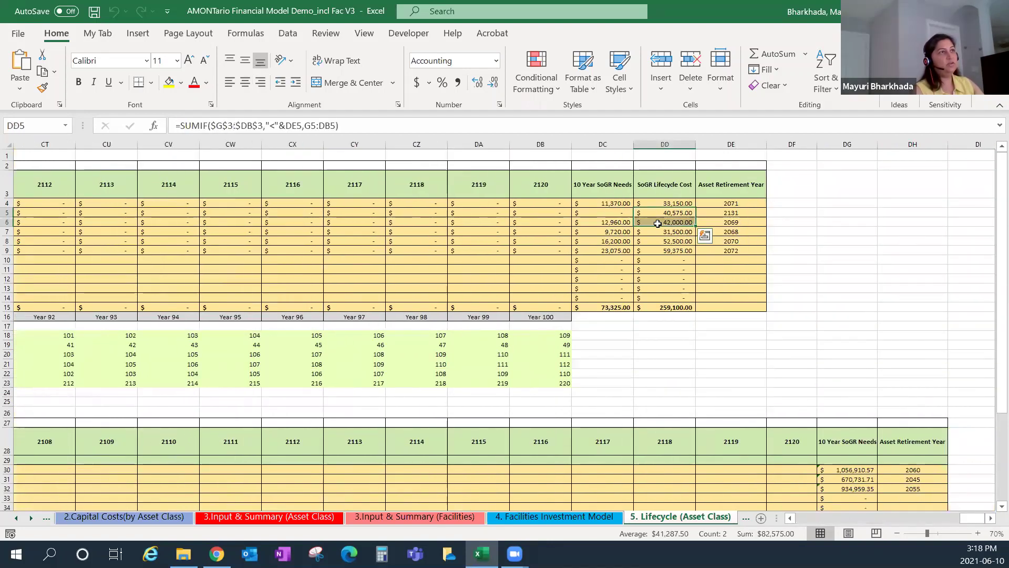
pyautogui.click(665, 211)
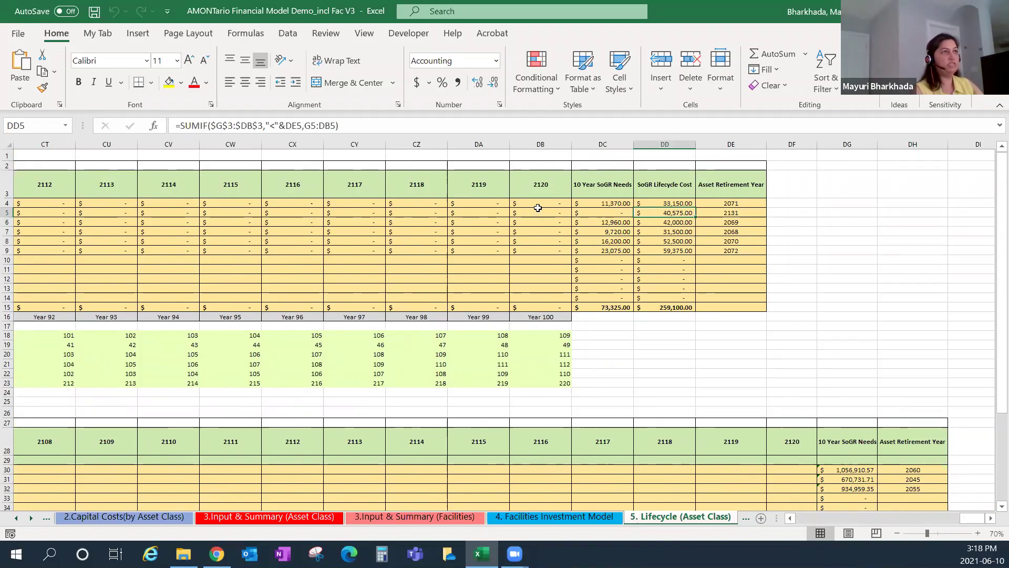
pyautogui.click(708, 203)
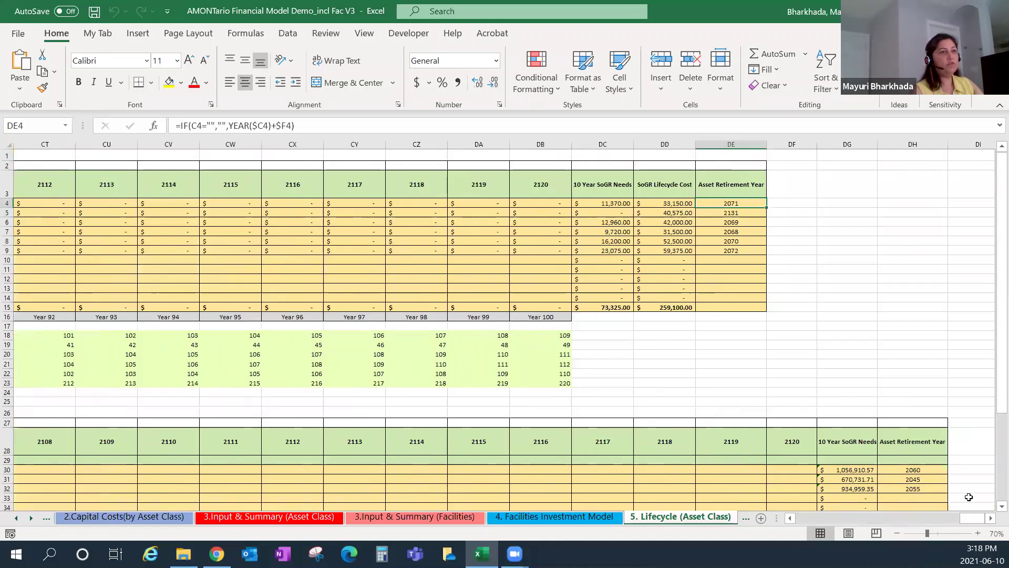
# Examine the original HCB_UR_1 record's 2071 cost and the replacement row's 2074 cost.
pyautogui.moveTo(969, 518); pyautogui.dragTo(894, 532)
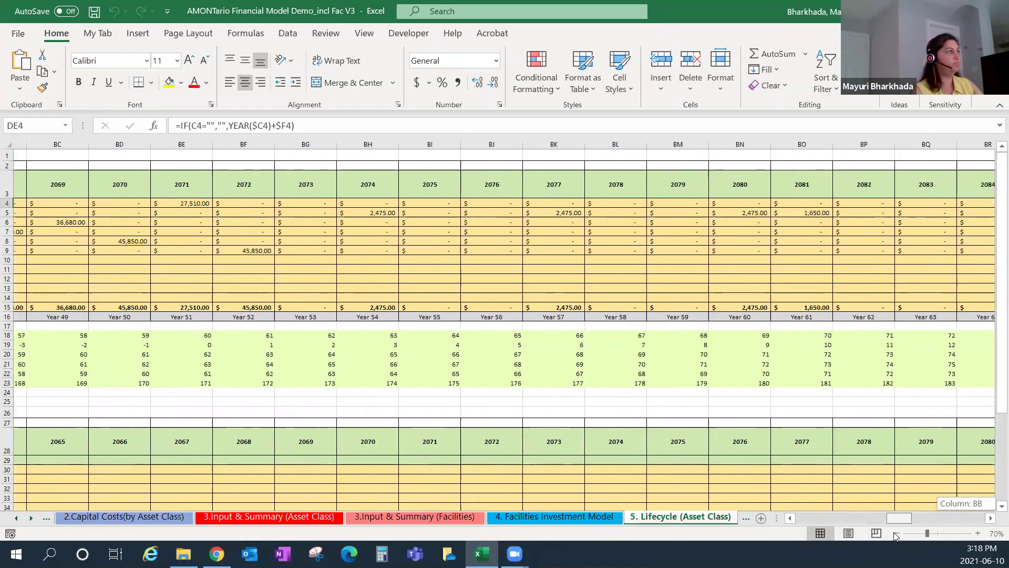
pyautogui.click(146, 203)
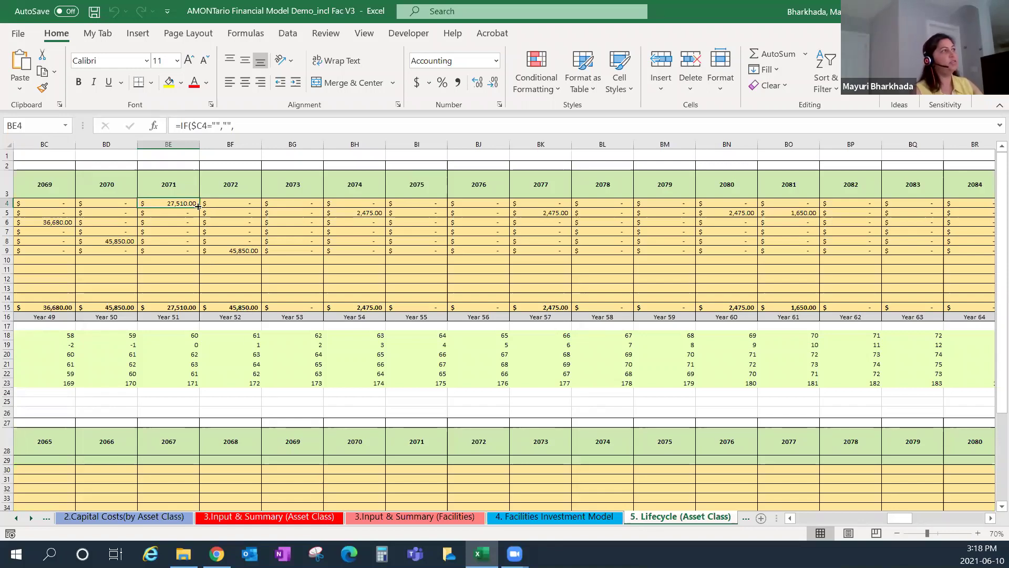
pyautogui.click(354, 215)
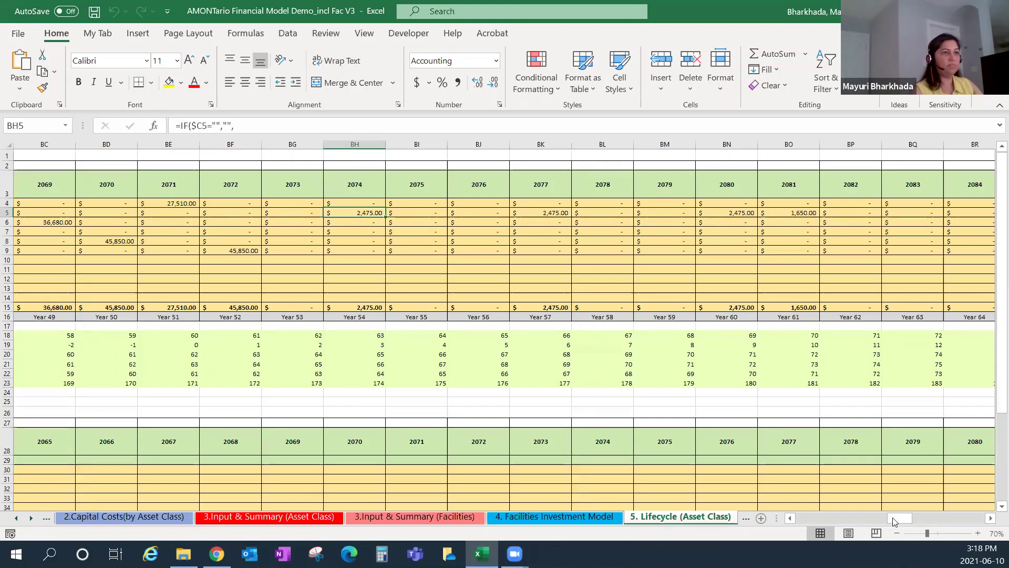
# Review the Operations Yards table's asset name, Current Replacement Value, Gross Floor Area, asset ID and construction date columns.
pyautogui.moveTo(895, 520); pyautogui.dragTo(765, 522)
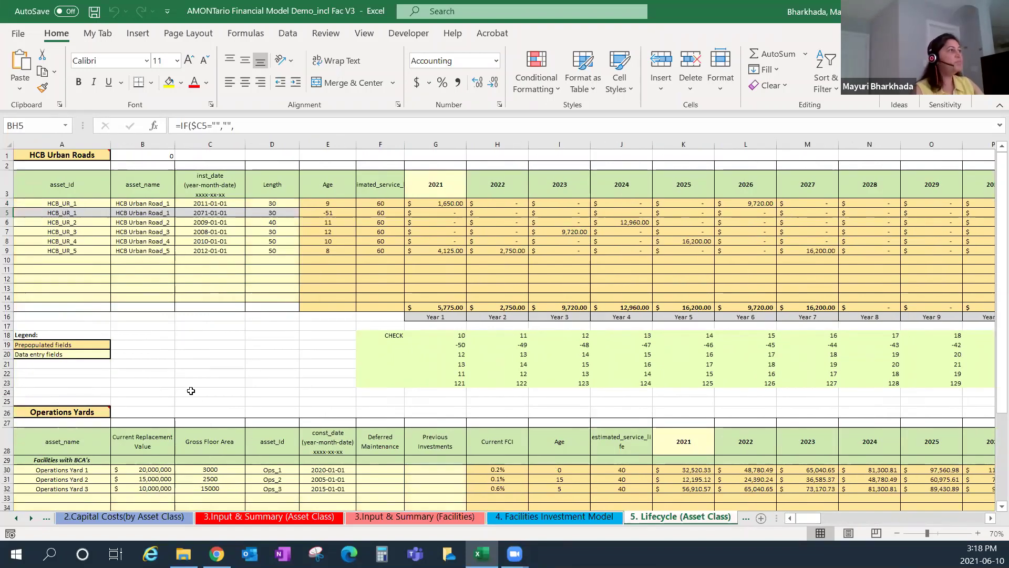
pyautogui.scroll(-3, 190, 390)
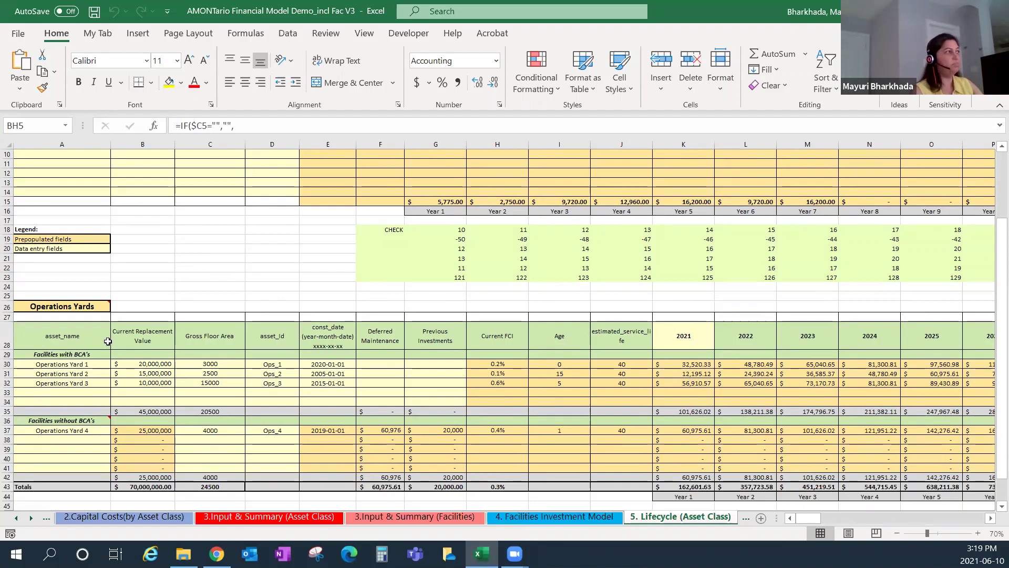
pyautogui.click(84, 342)
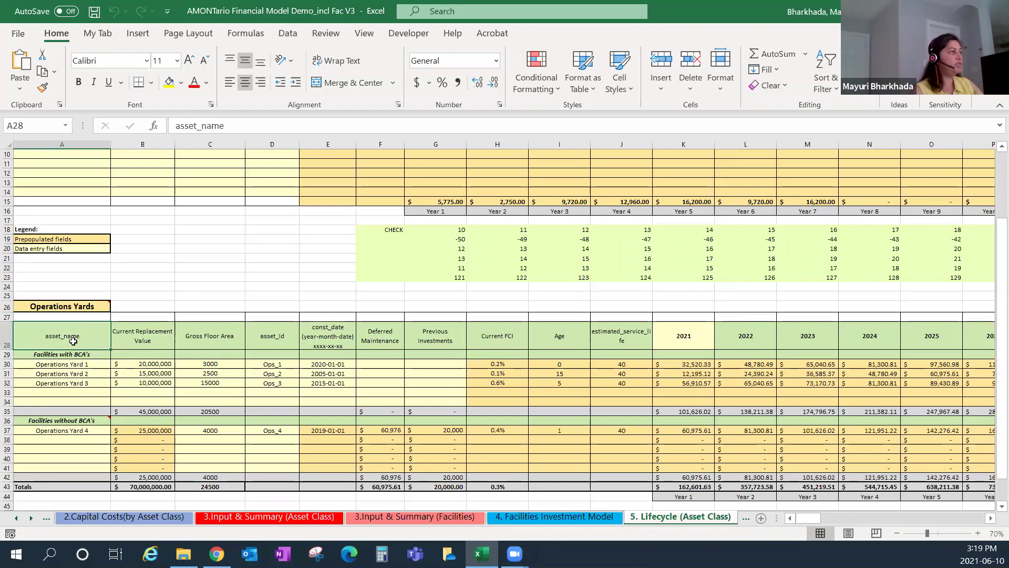
pyautogui.click(152, 344)
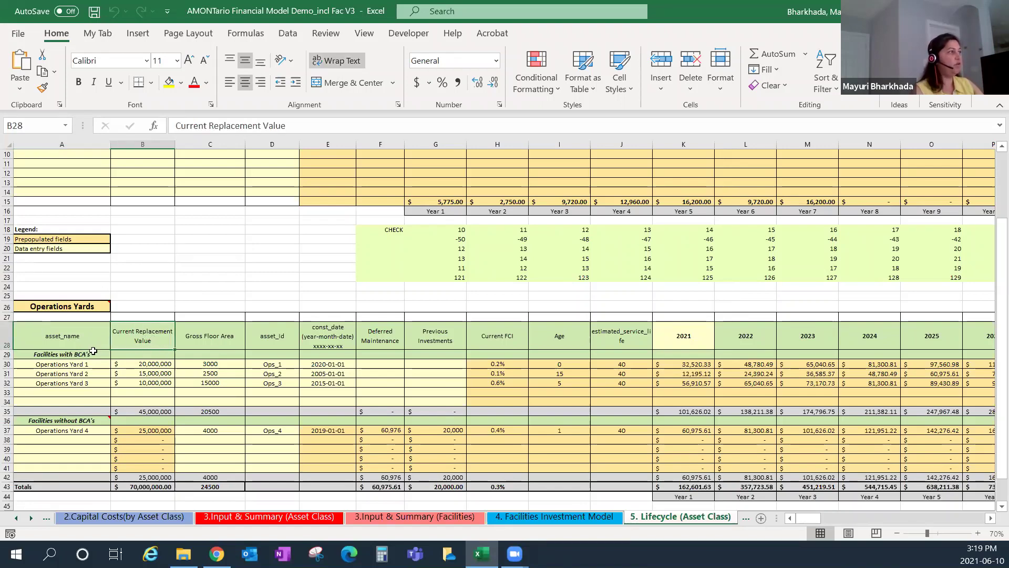
pyautogui.click(241, 341)
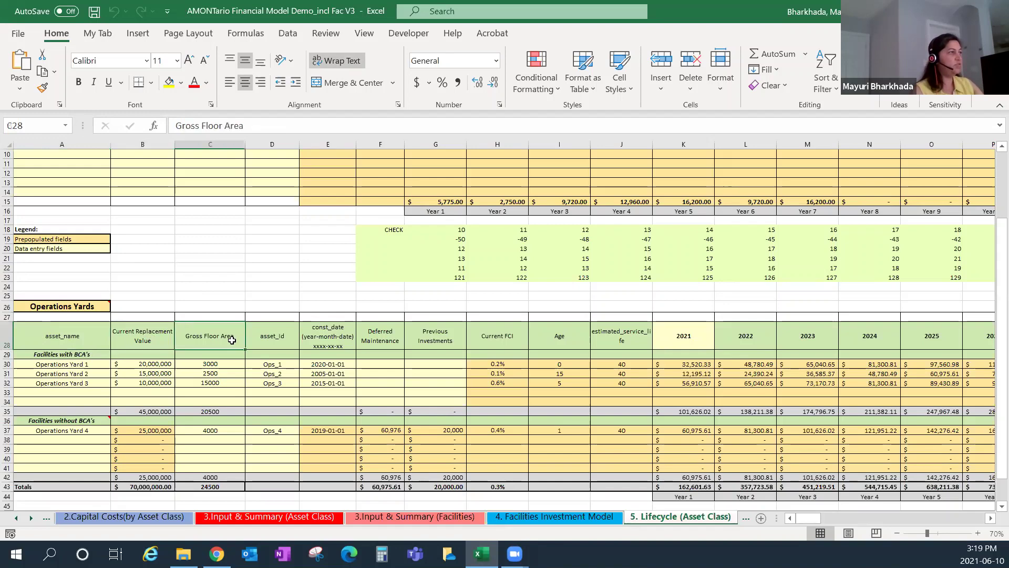
pyautogui.click(257, 340)
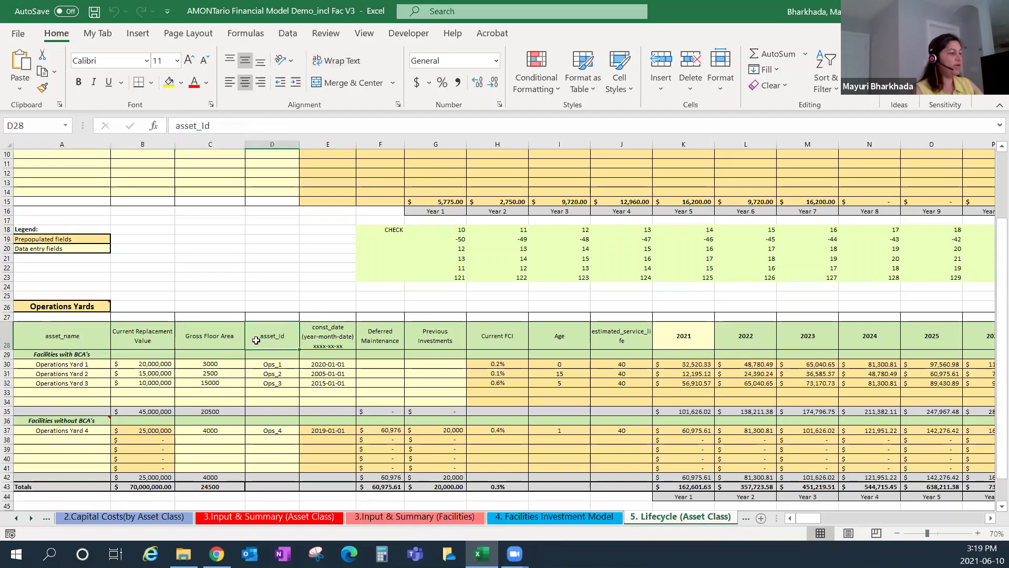
pyautogui.click(337, 340)
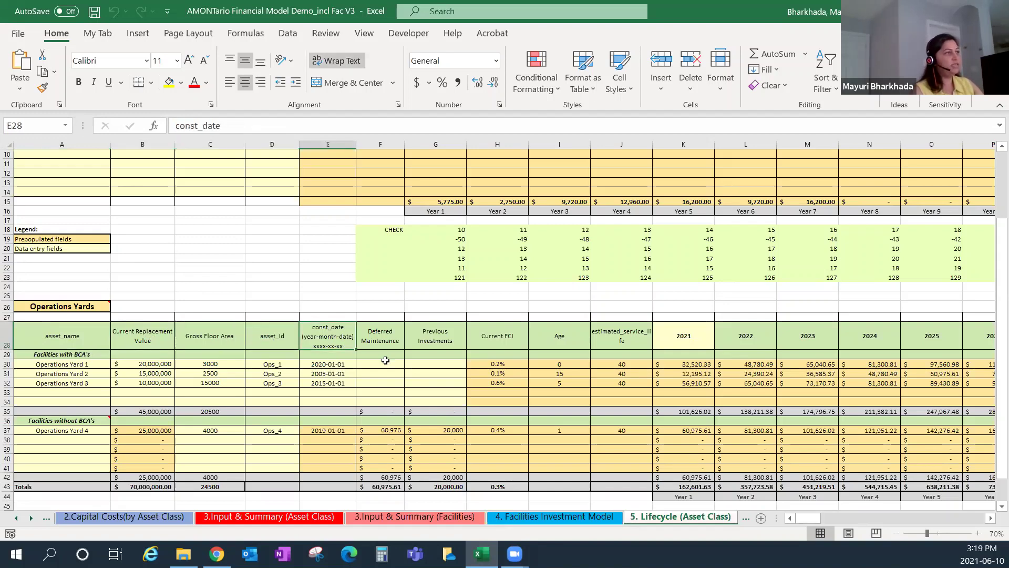
# Review Deferred Maintenance, Previous Investments and Current FCI for the Operations Yards, and open the Input & Summary (Facilities) sheet.
pyautogui.click(372, 345)
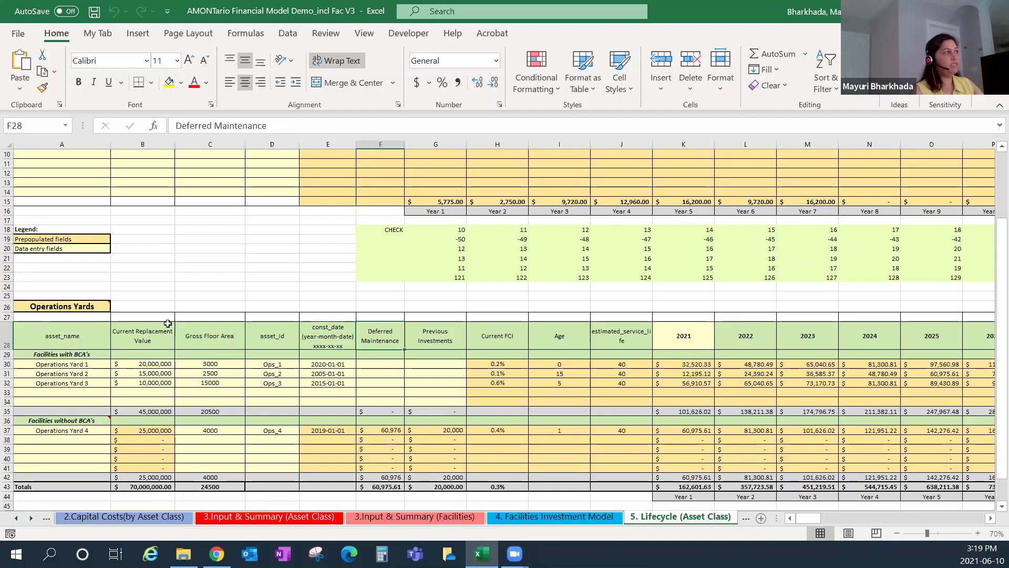
pyautogui.click(453, 339)
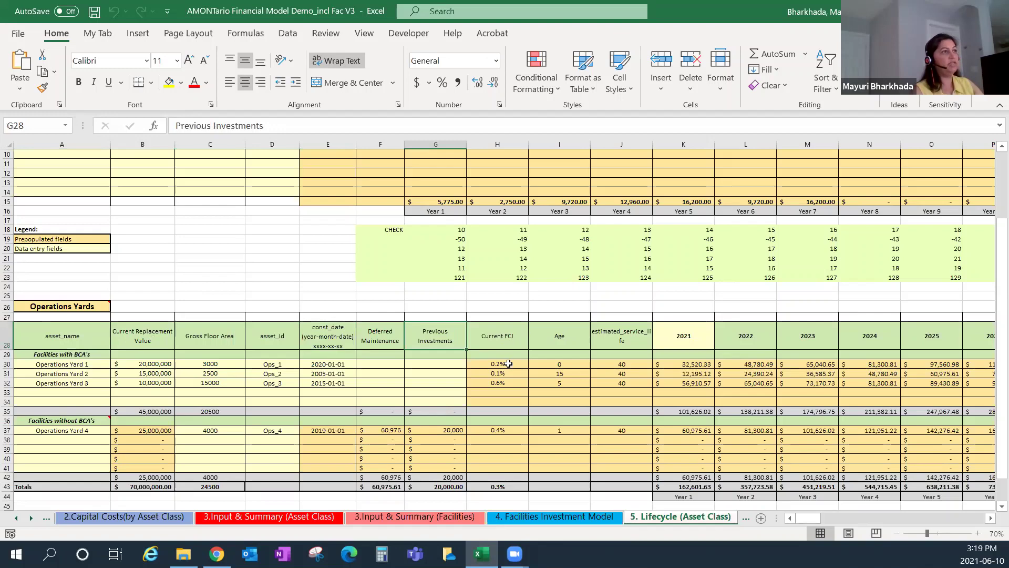
pyautogui.moveTo(508, 363); pyautogui.dragTo(514, 383)
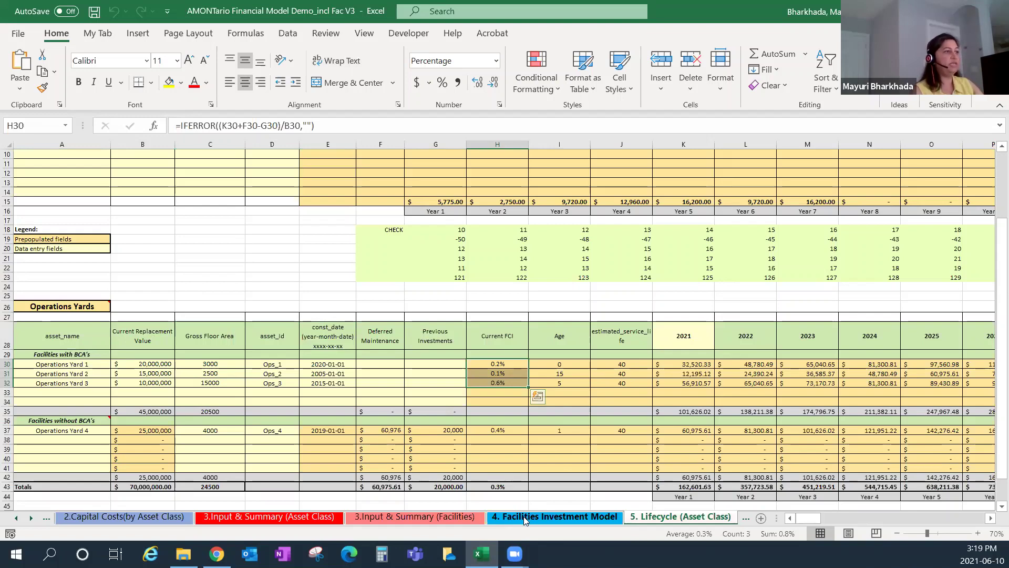
pyautogui.click(447, 517)
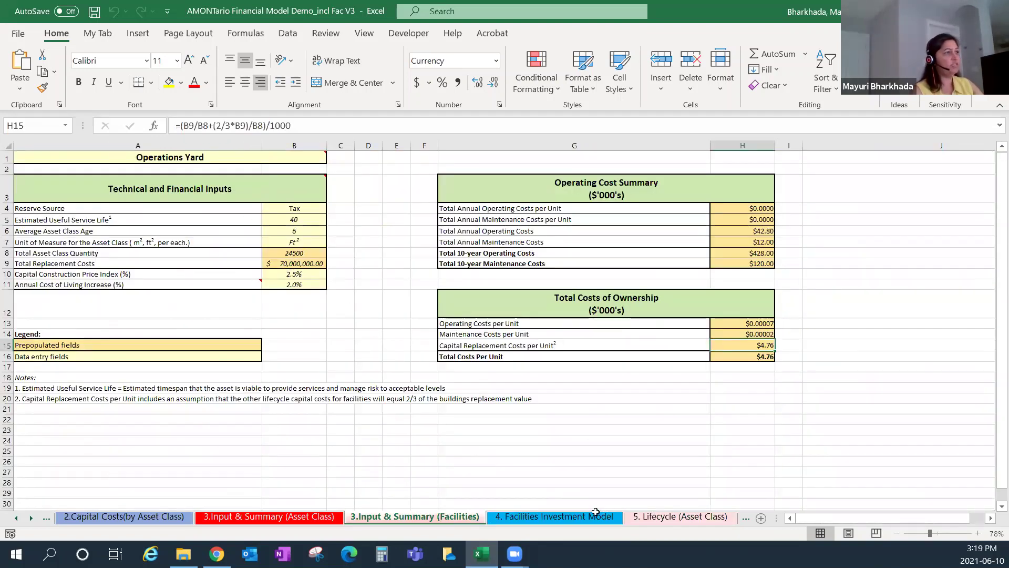
# Return to the 5. Lifecycle (Asset Class) sheet and review Operations Yard 1's yearly costs under Facilities with BCA's.
pyautogui.click(637, 517)
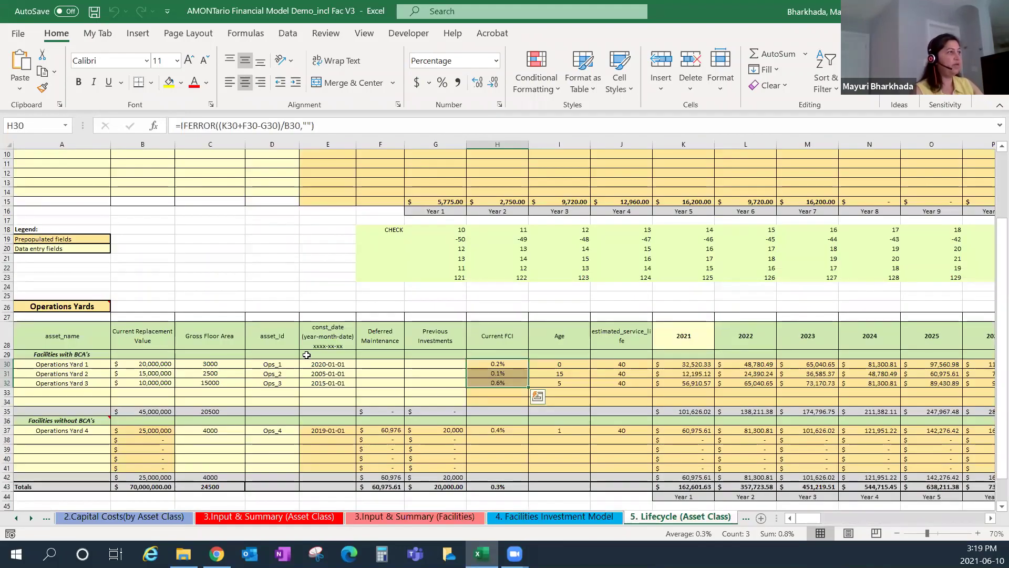
pyautogui.click(45, 357)
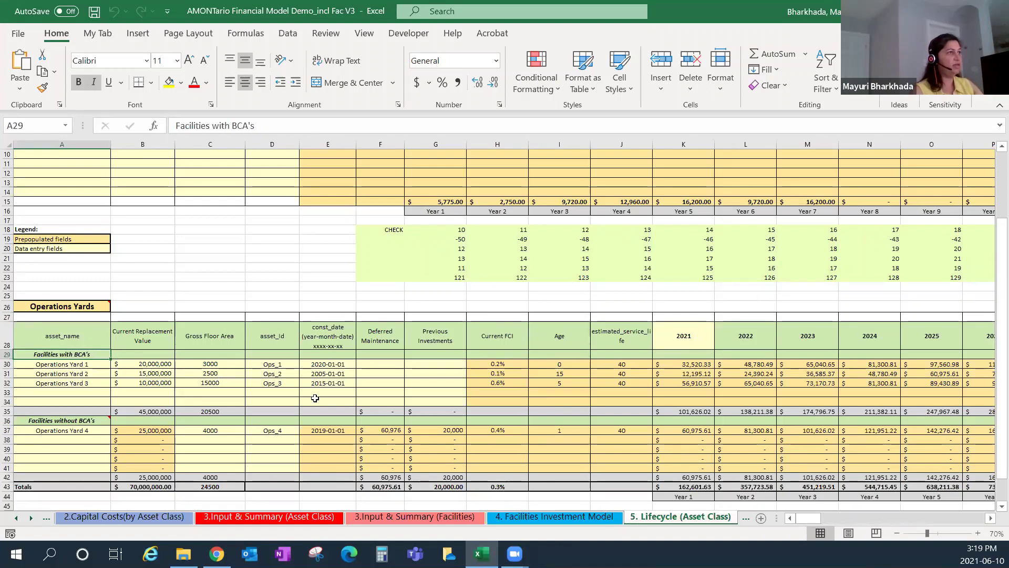
pyautogui.click(697, 365)
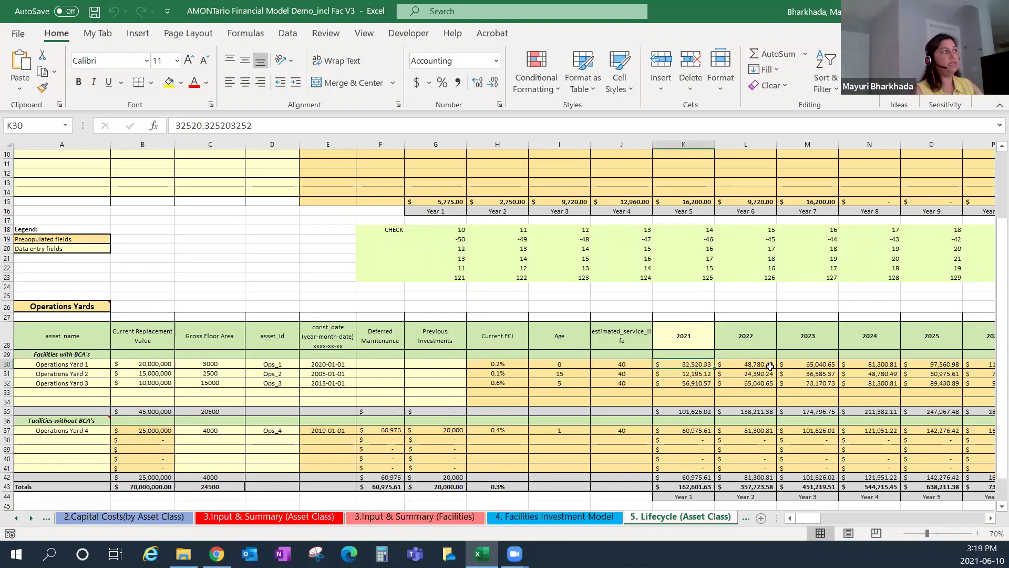
pyautogui.click(747, 365)
pyautogui.click(842, 366)
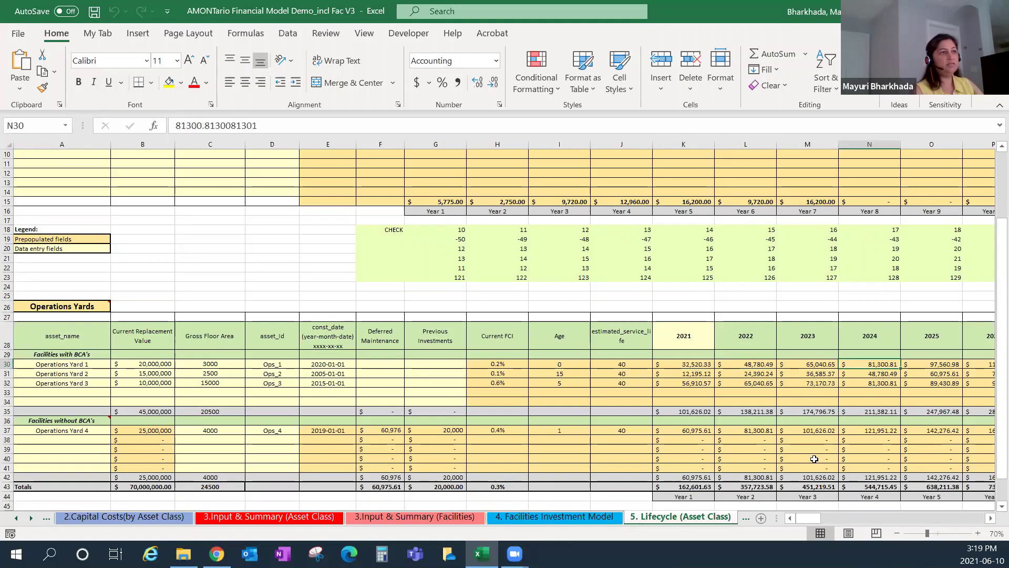
# Examine the Facilities without BCA's section and the Operations Yards Totals row for the 2021 cost and Current FCI.
pyautogui.scroll(-1, 338, 394)
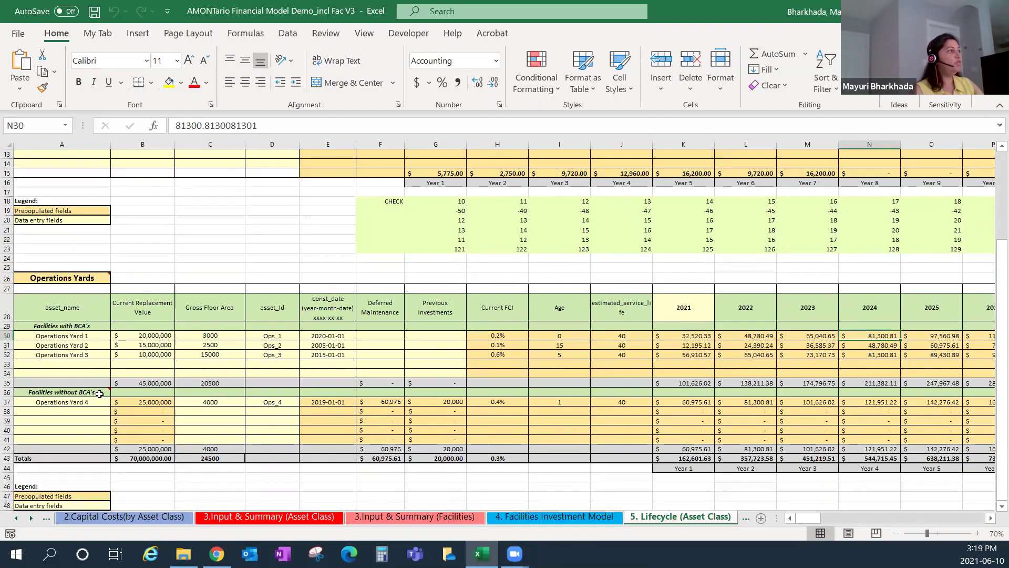
pyautogui.click(100, 394)
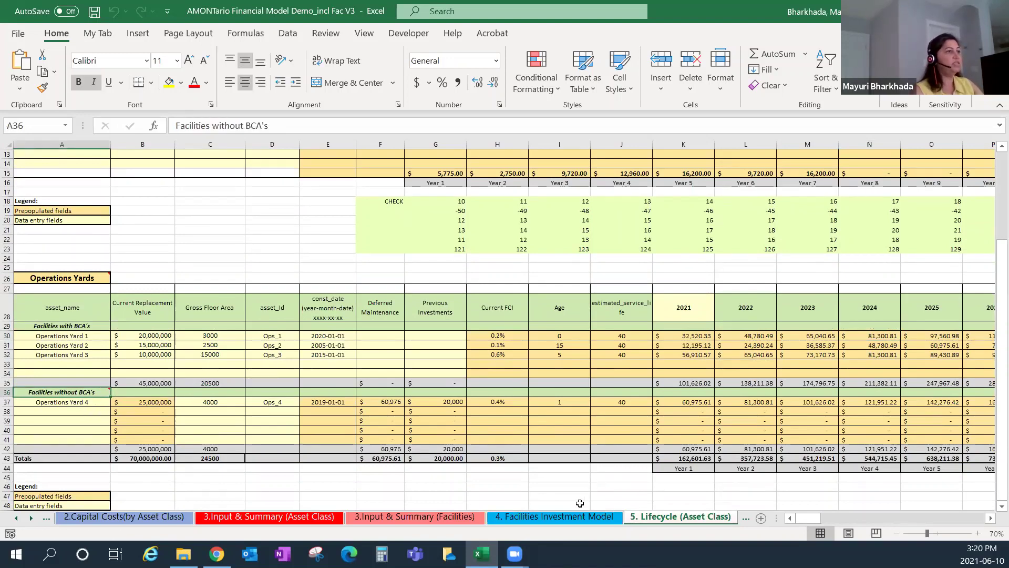
pyautogui.click(570, 518)
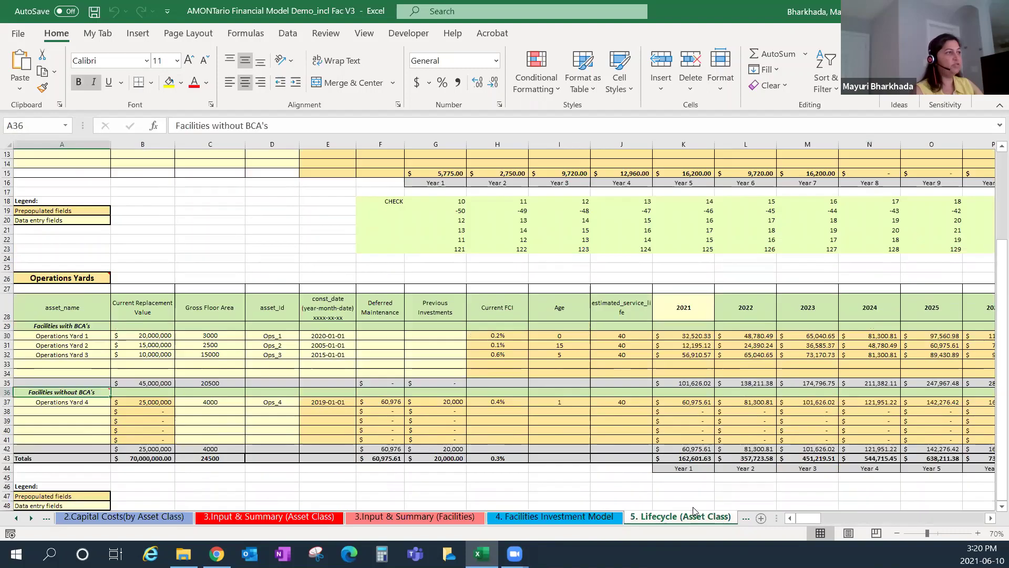
pyautogui.click(693, 514)
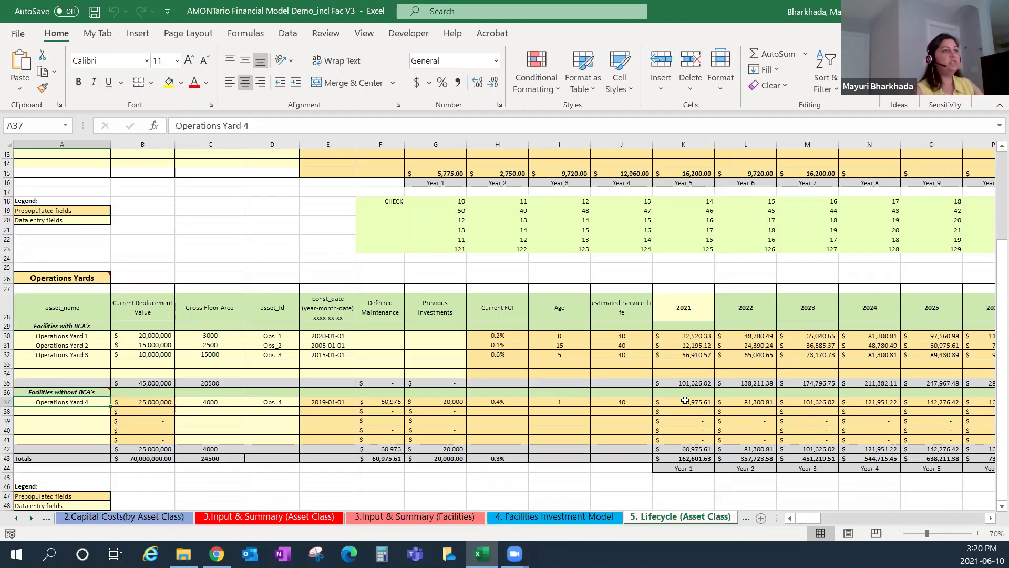
pyautogui.click(699, 455)
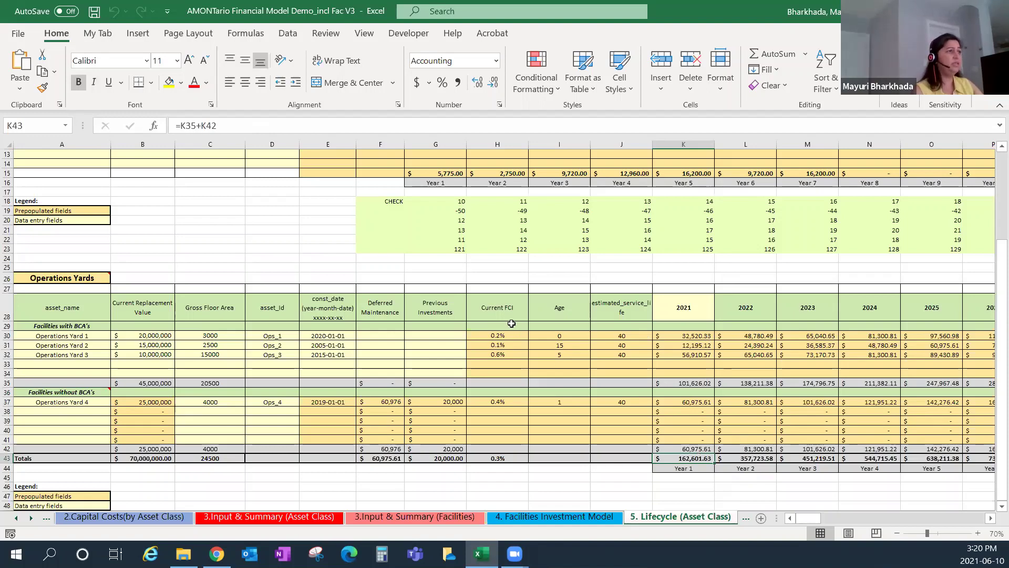
pyautogui.click(499, 459)
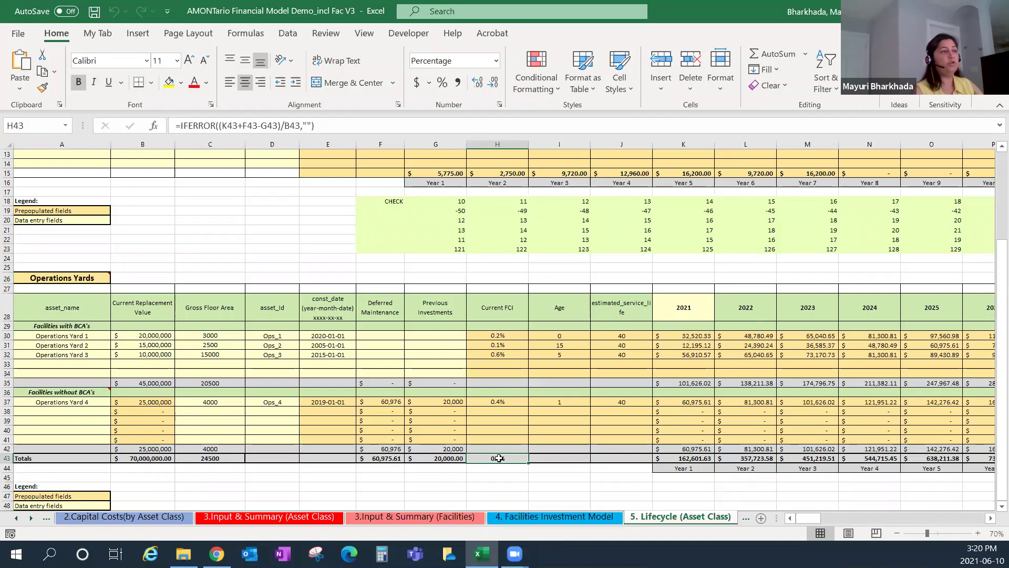
# Open the 6.10-year Financing Asset Class sheet and inspect the HCB Urban Roads name, Year 1 operating and Year 1 capital investment formulas.
pyautogui.click(31, 518)
pyautogui.click(31, 517)
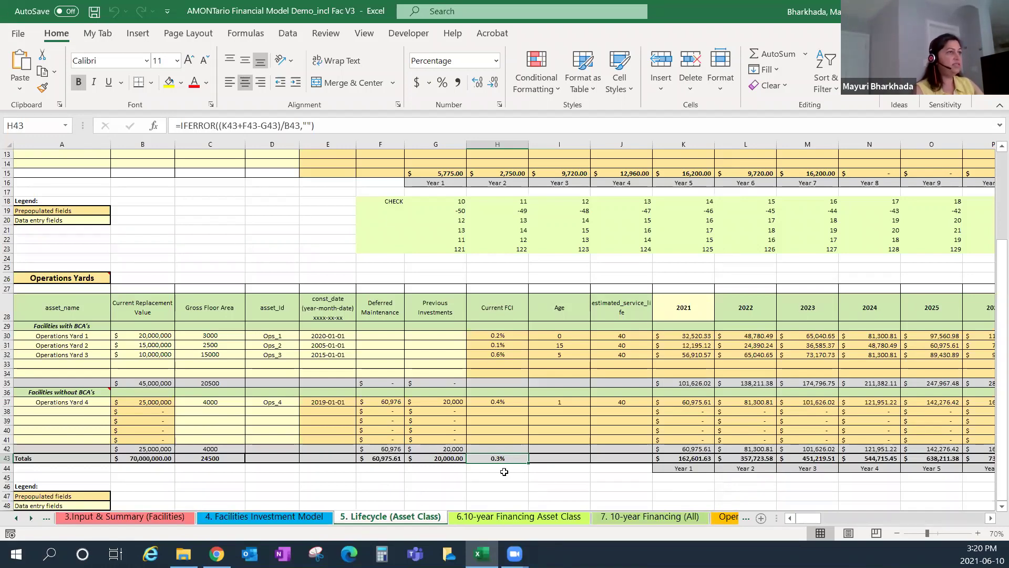
pyautogui.click(480, 522)
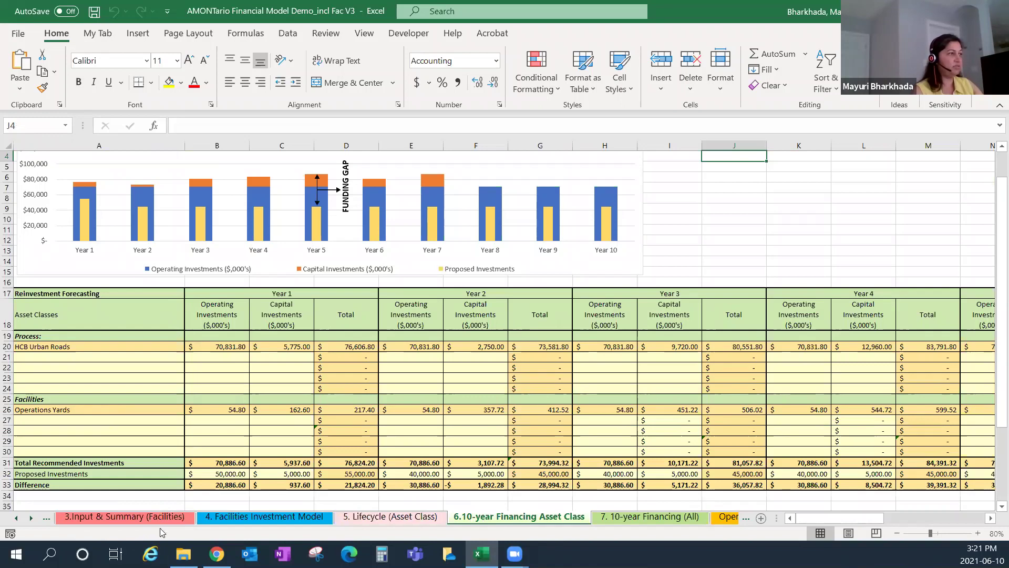
pyautogui.click(200, 347)
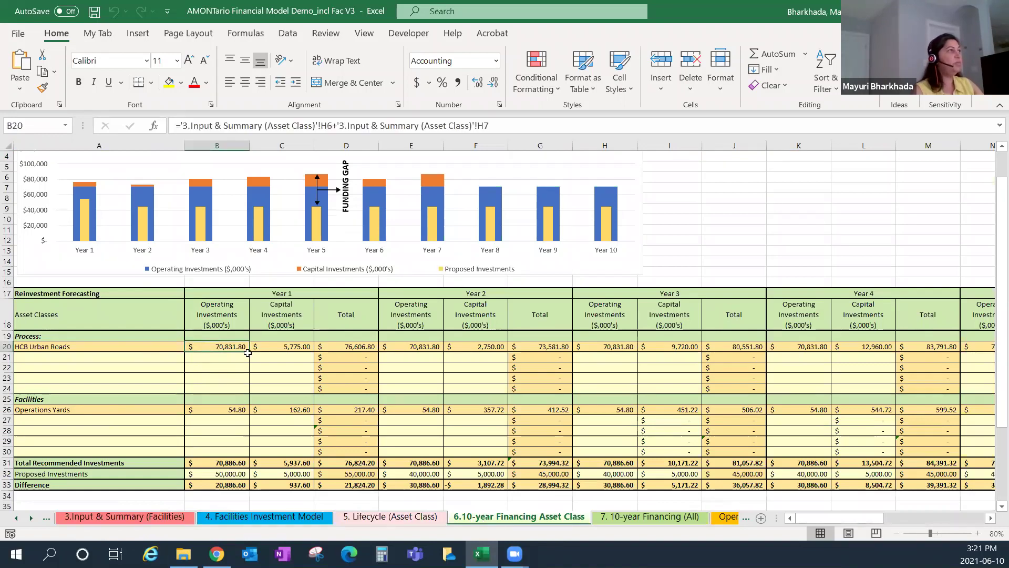
pyautogui.click(279, 348)
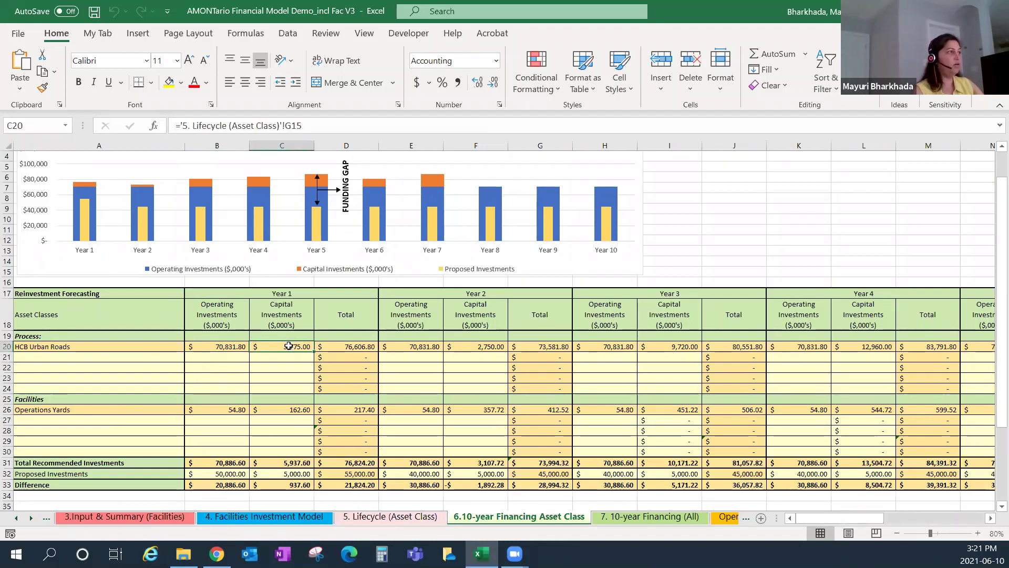
pyautogui.click(116, 348)
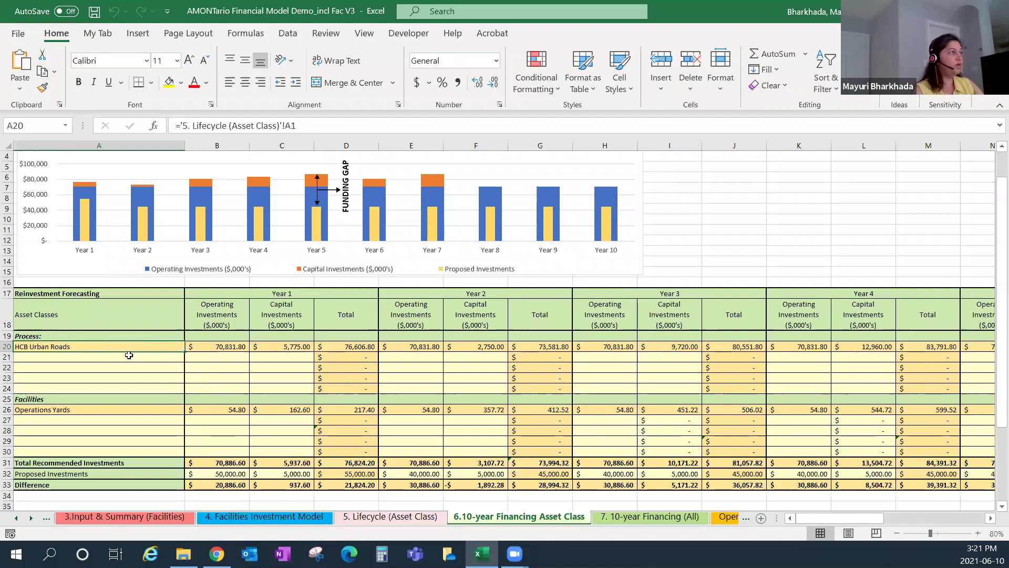
pyautogui.click(215, 345)
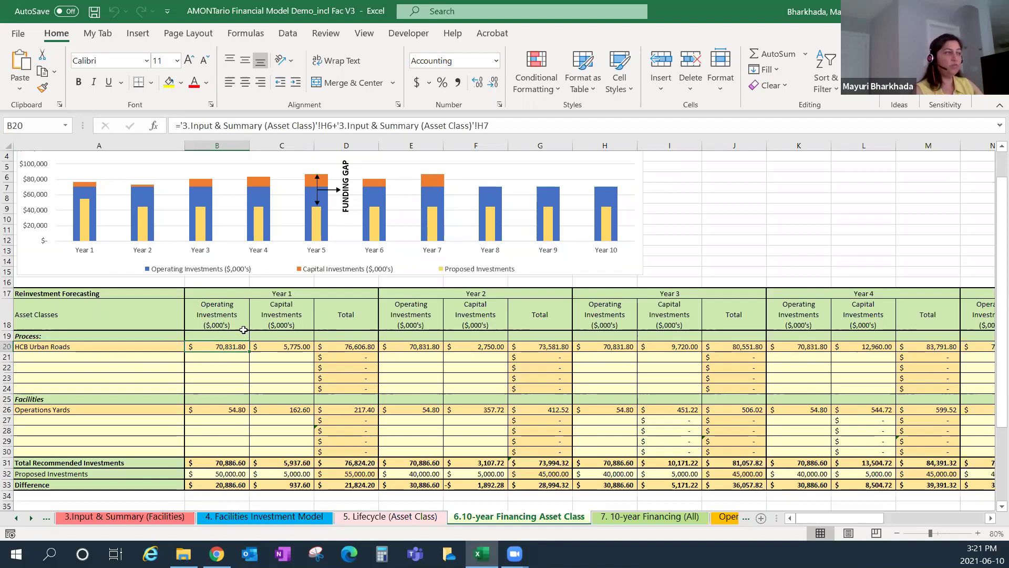
pyautogui.click(277, 321)
pyautogui.click(275, 348)
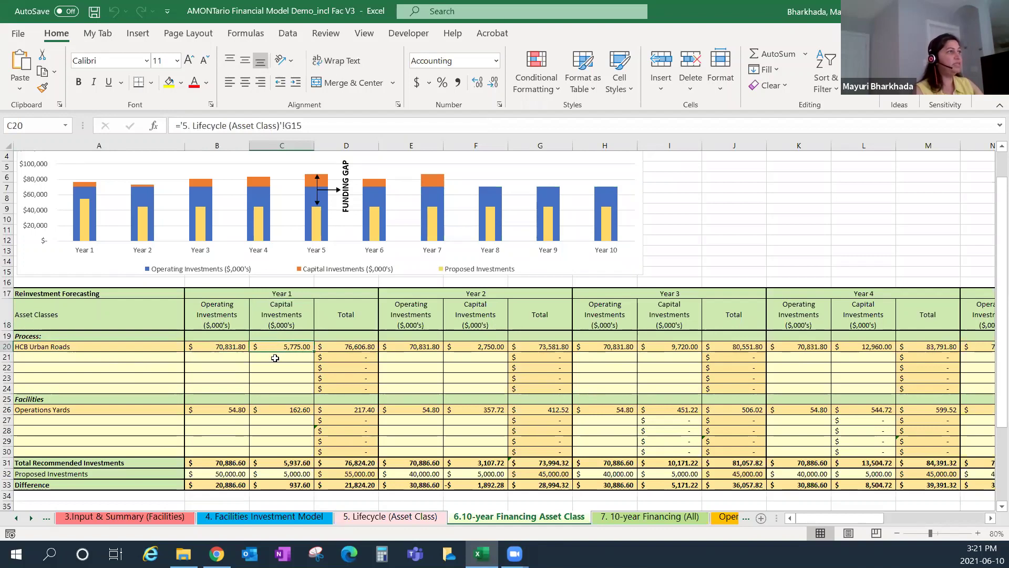
# Compare the HCB Urban Roads Year 1 investments and total with their source figures on the 5. Lifecycle (Asset Class) sheet.
pyautogui.click(397, 518)
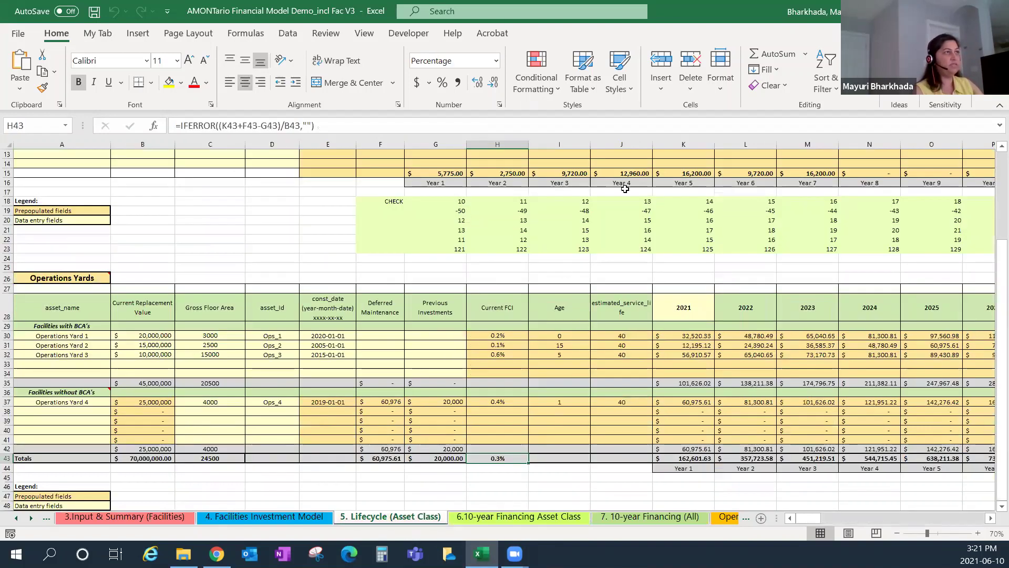
pyautogui.click(494, 518)
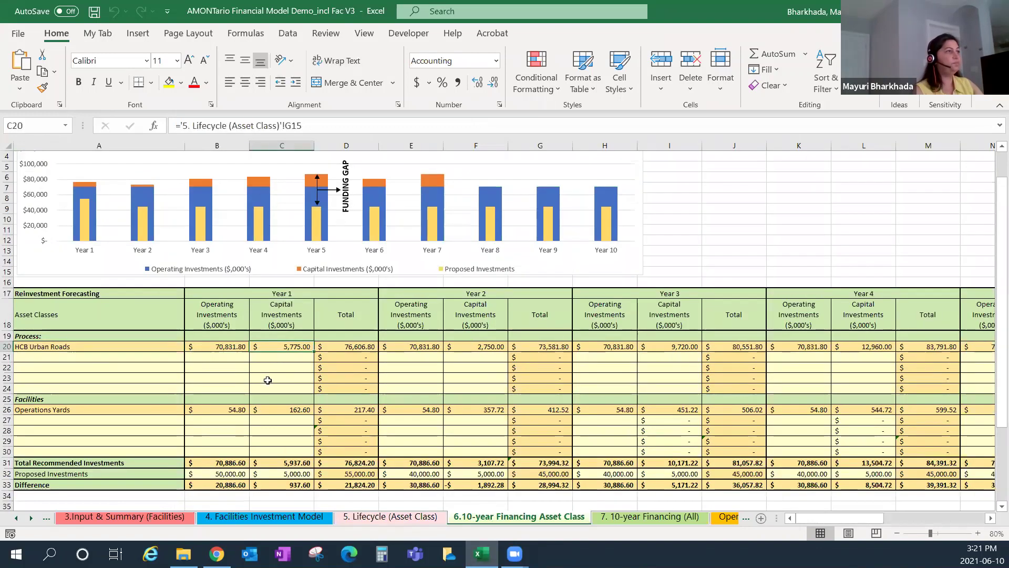
pyautogui.click(347, 347)
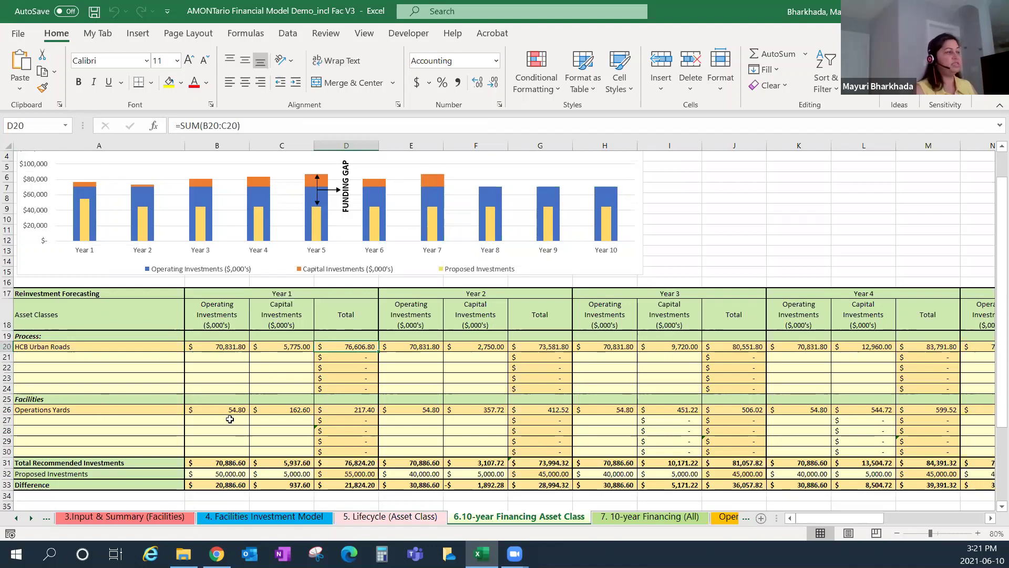
pyautogui.click(400, 517)
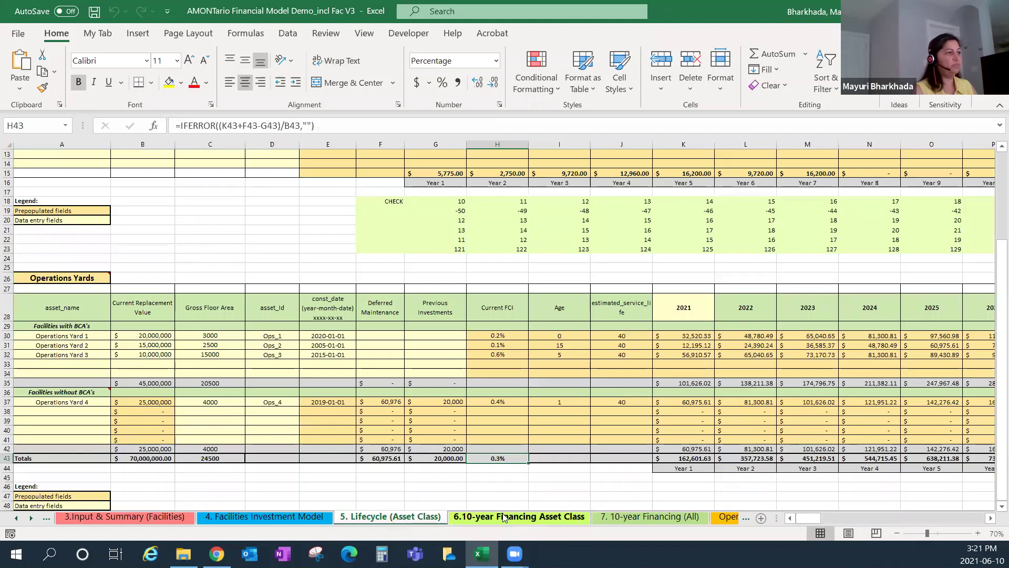
pyautogui.click(504, 518)
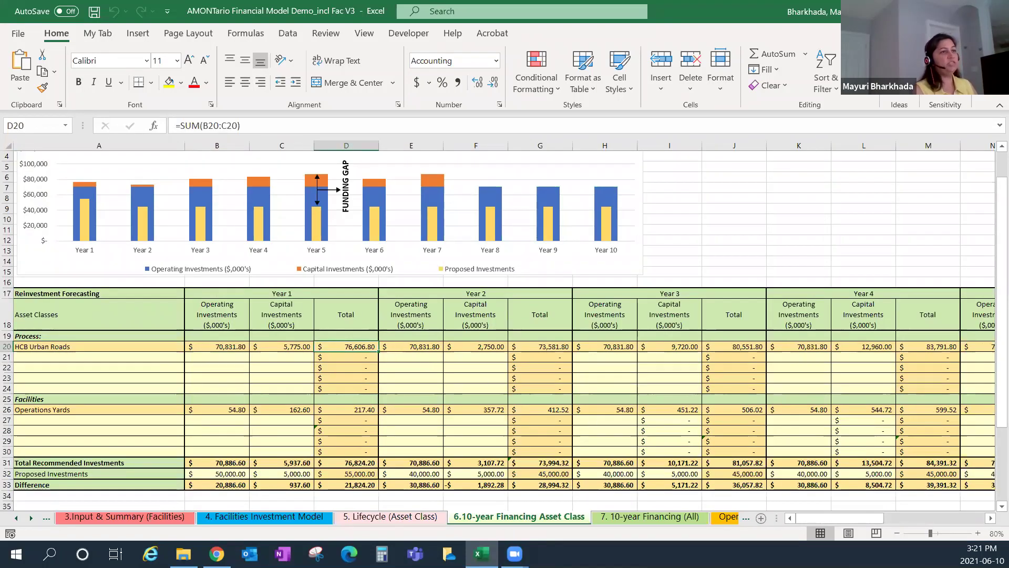
# Review the 10 Year Reinvestment Forecasting chart's funding gap against the Year 1 Total Recommended and Proposed Investments.
pyautogui.moveTo(860, 517); pyautogui.dragTo(805, 516)
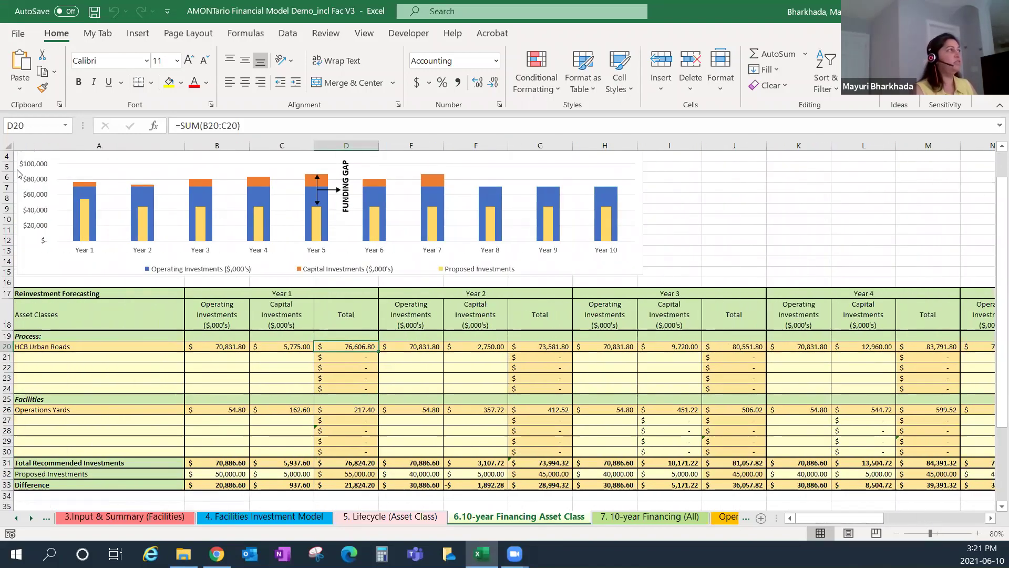
pyautogui.scroll(1, 158, 270)
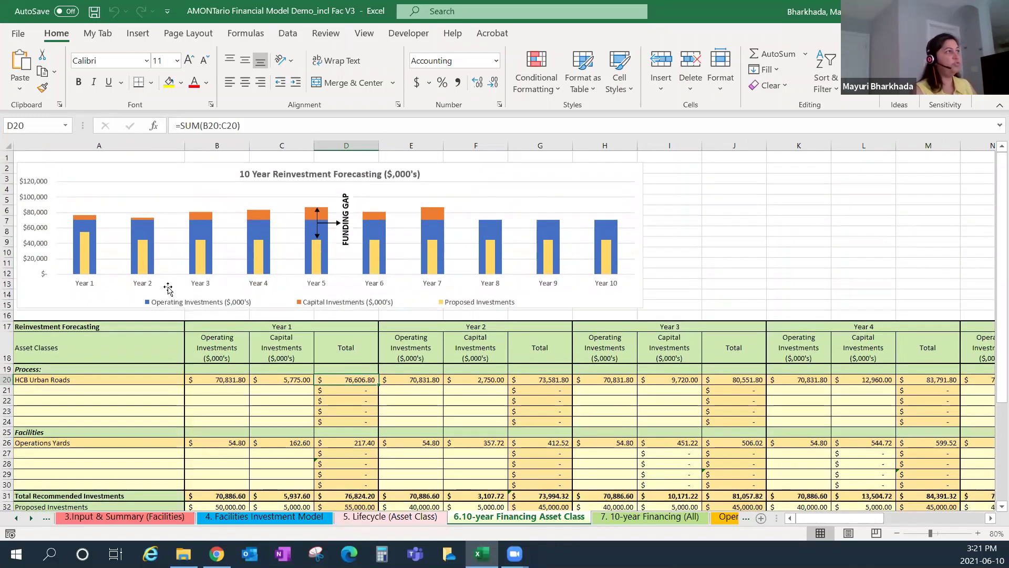
pyautogui.scroll(-1, 165, 421)
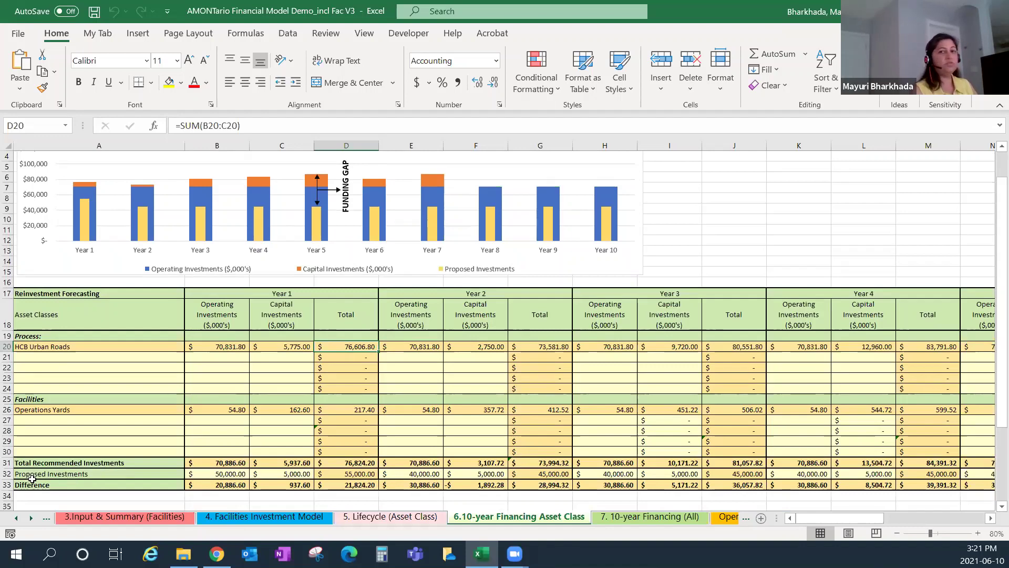
pyautogui.click(321, 465)
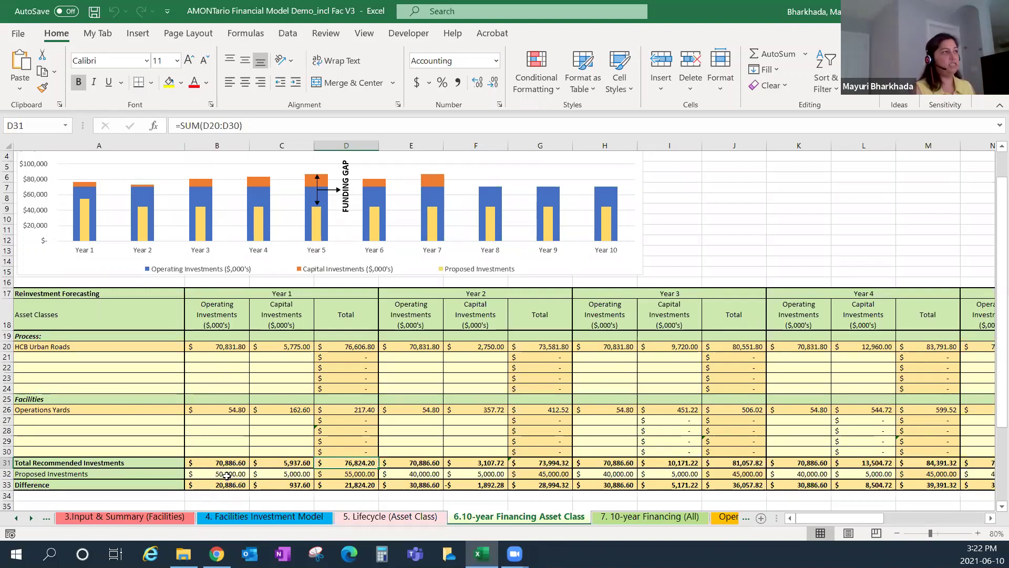
pyautogui.click(294, 475)
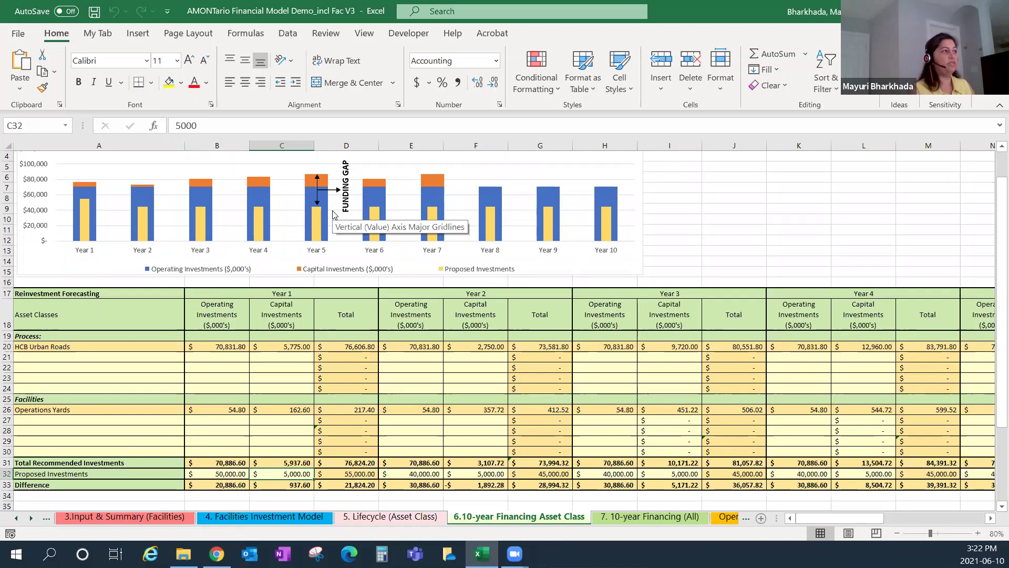
pyautogui.moveTo(319, 220)
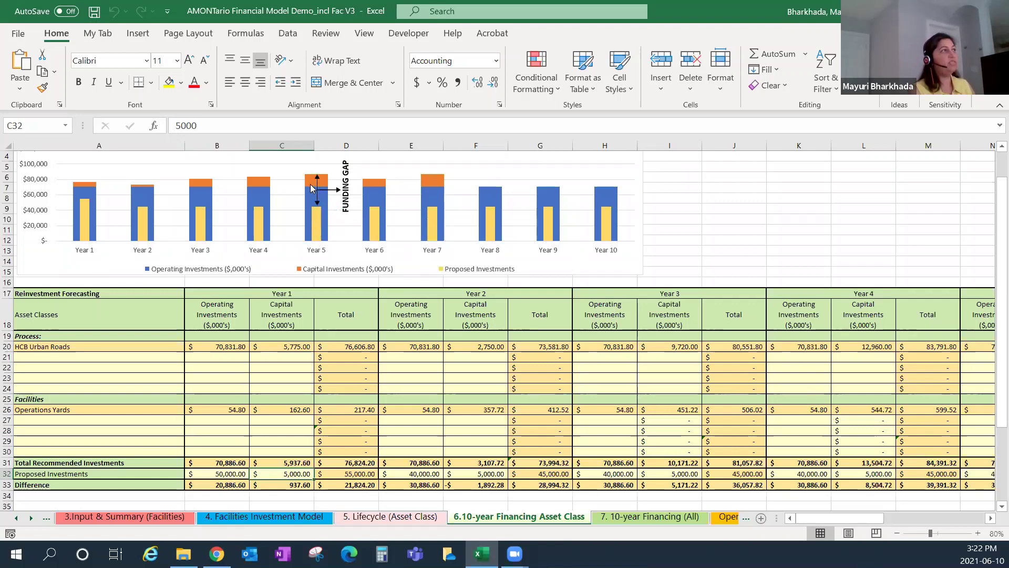
pyautogui.moveTo(316, 186)
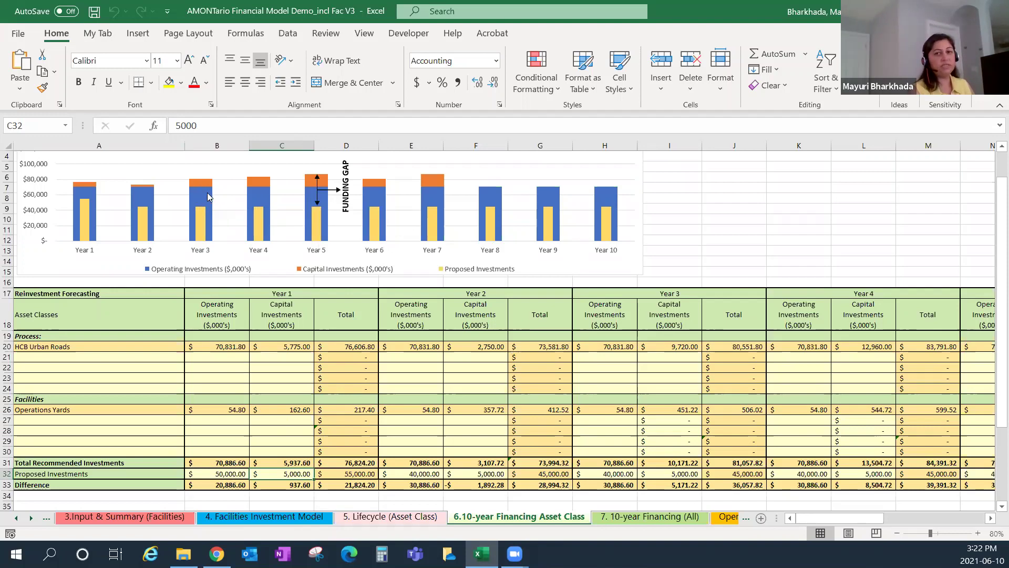
# Check the Proposed Investments operating and capital entries for Year 1 and Year 2, and view the full reinvestment chart.
pyautogui.click(220, 472)
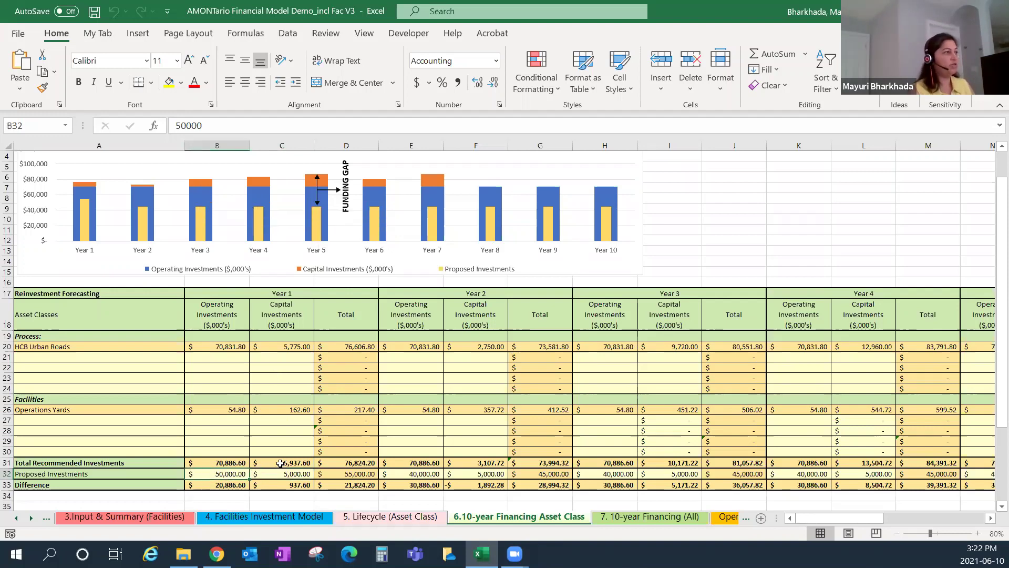
pyautogui.click(277, 475)
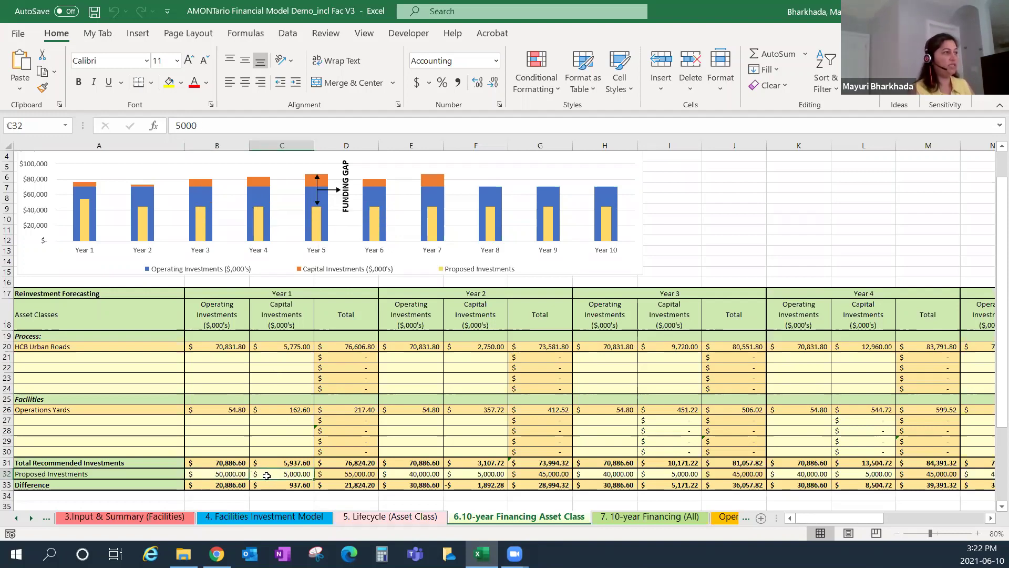
pyautogui.click(400, 474)
pyautogui.click(461, 475)
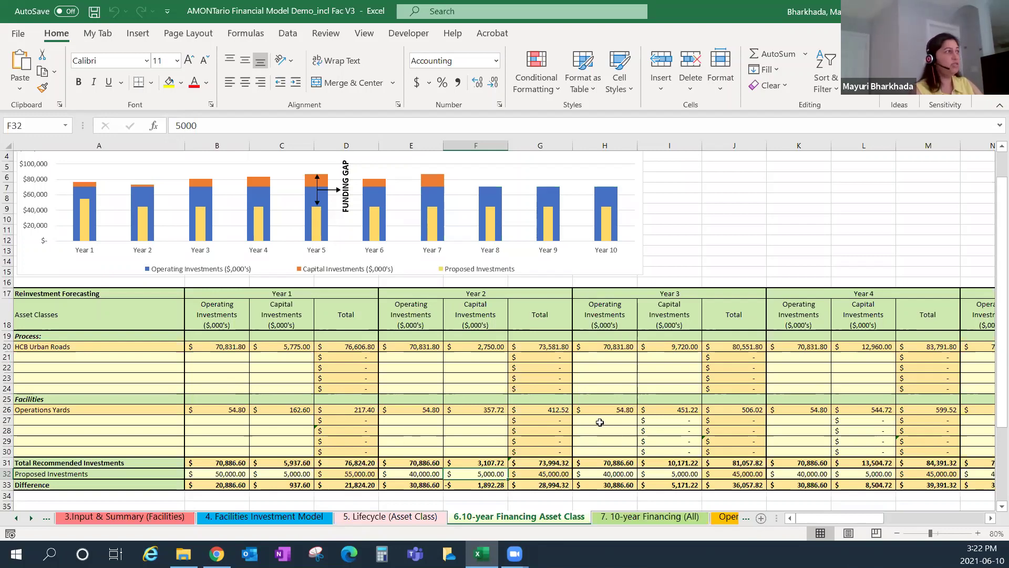
pyautogui.scroll(-1, 600, 422)
pyautogui.scroll(2, 600, 422)
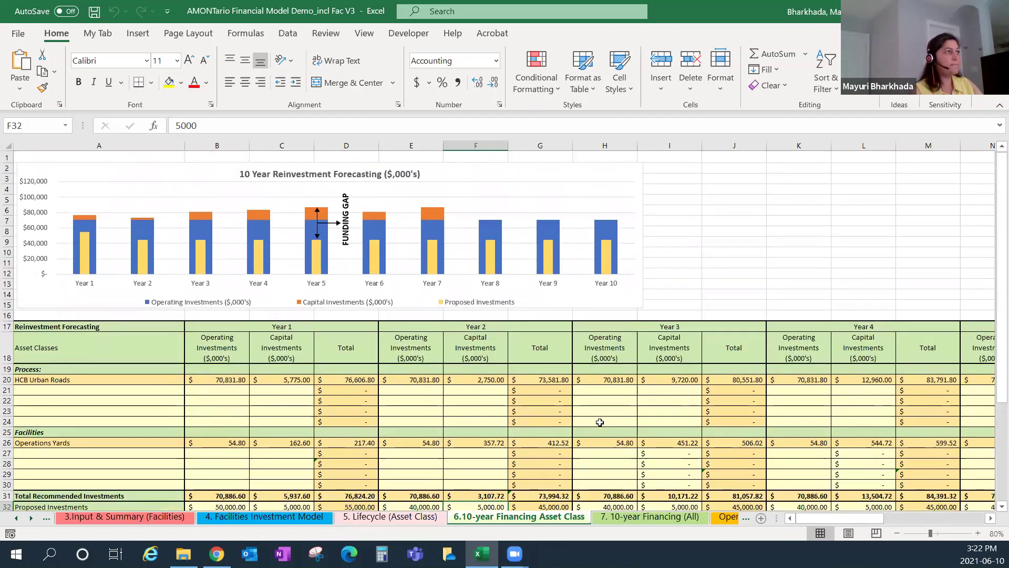
# Open the 7. 10-year Financing (All) sheet and view its Tax summary, 10 Year Financing chart and Reinvestment Forecasting table.
pyautogui.click(612, 518)
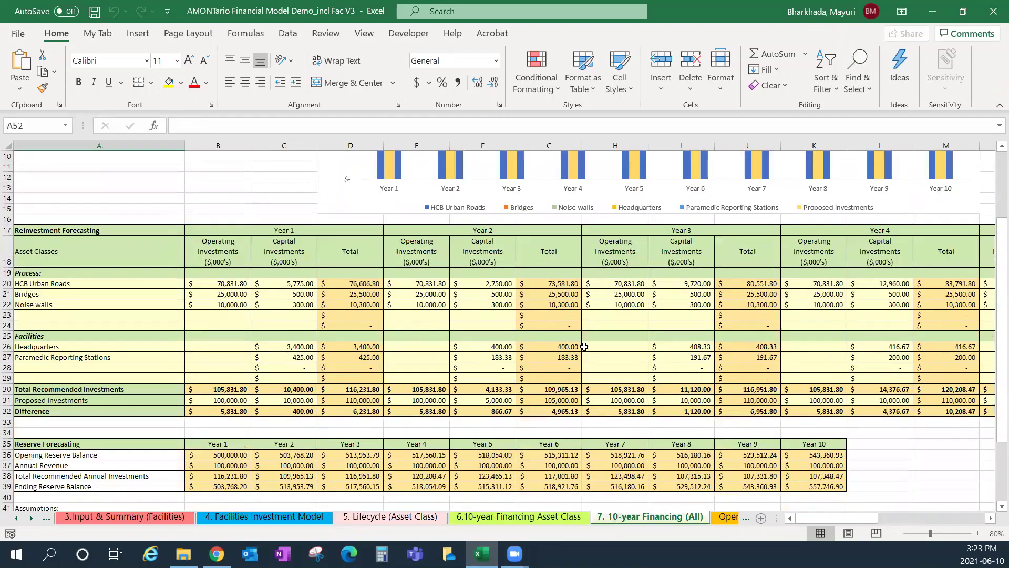
pyautogui.scroll(3, 584, 347)
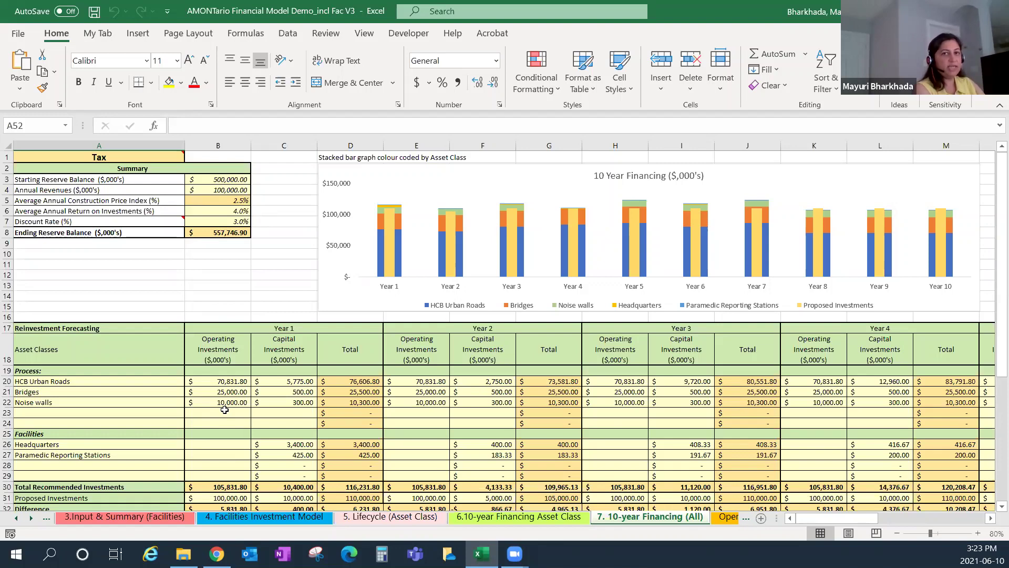
# Review the process asset class rows, and compare the summary's Starting Reserve Balance with the Year 1 Opening Reserve Balance under Reserve Forecasting.
pyautogui.click(172, 385)
pyautogui.click(172, 402)
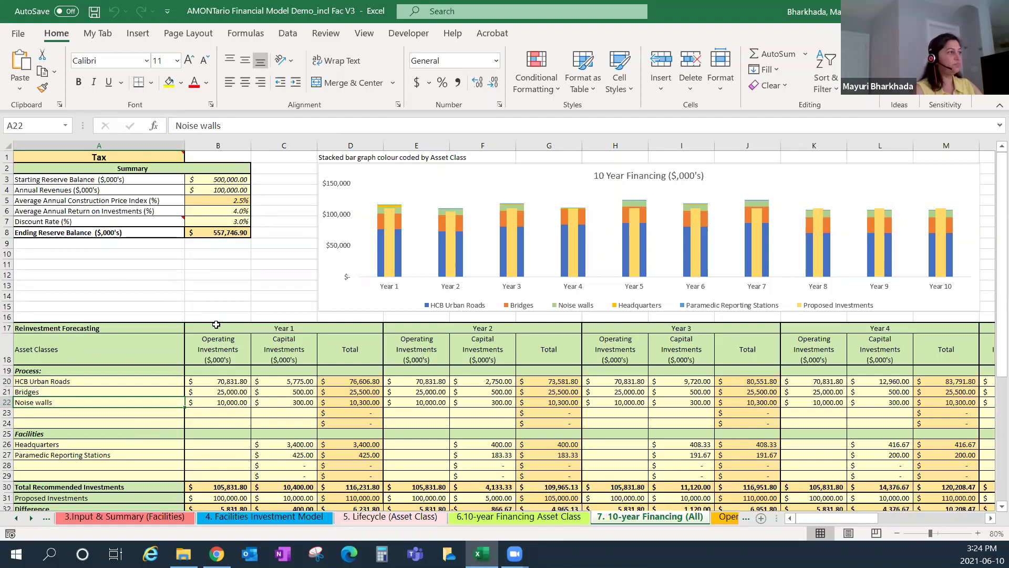
pyautogui.click(200, 180)
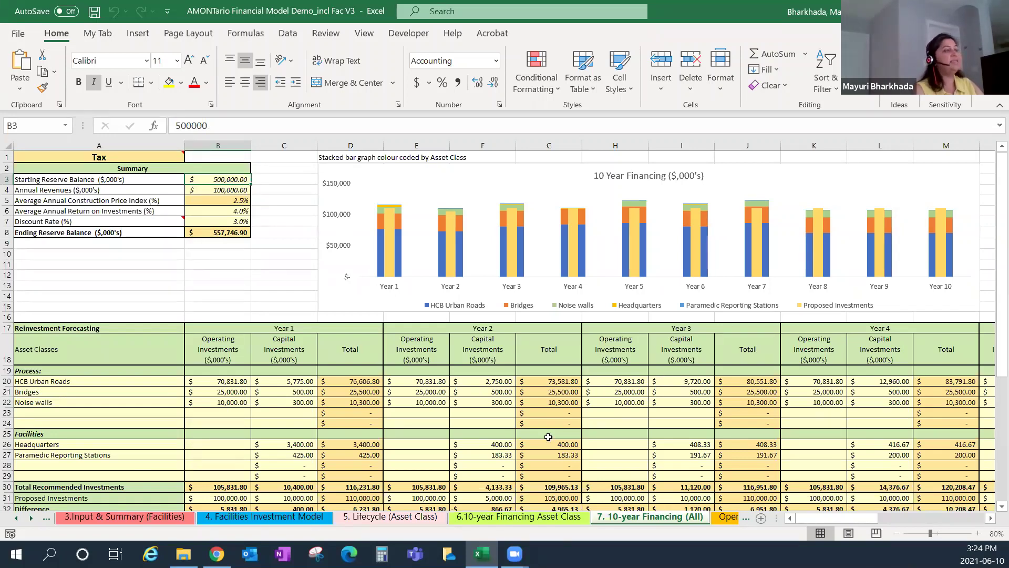
pyautogui.scroll(-3, 547, 438)
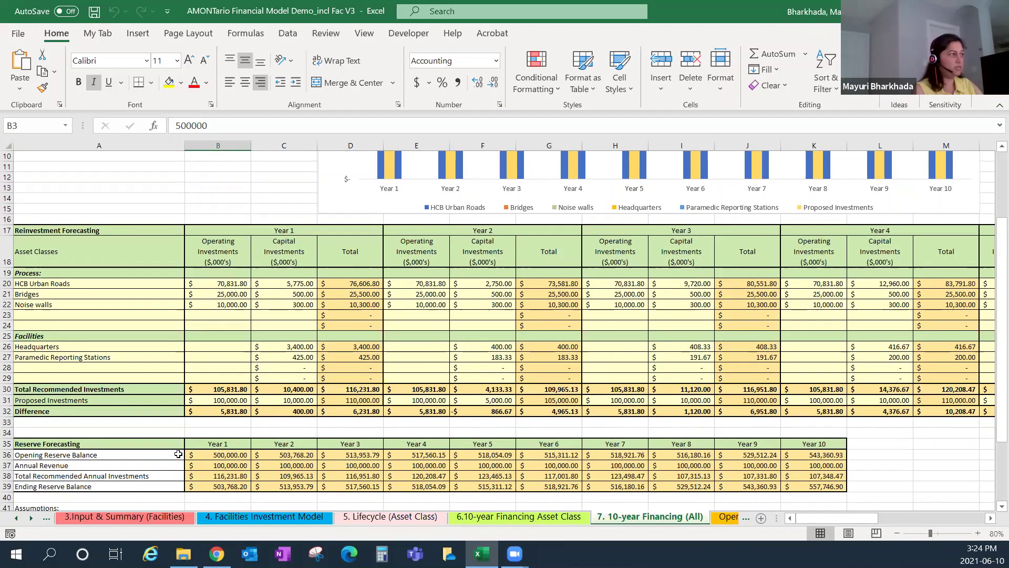
pyautogui.click(210, 455)
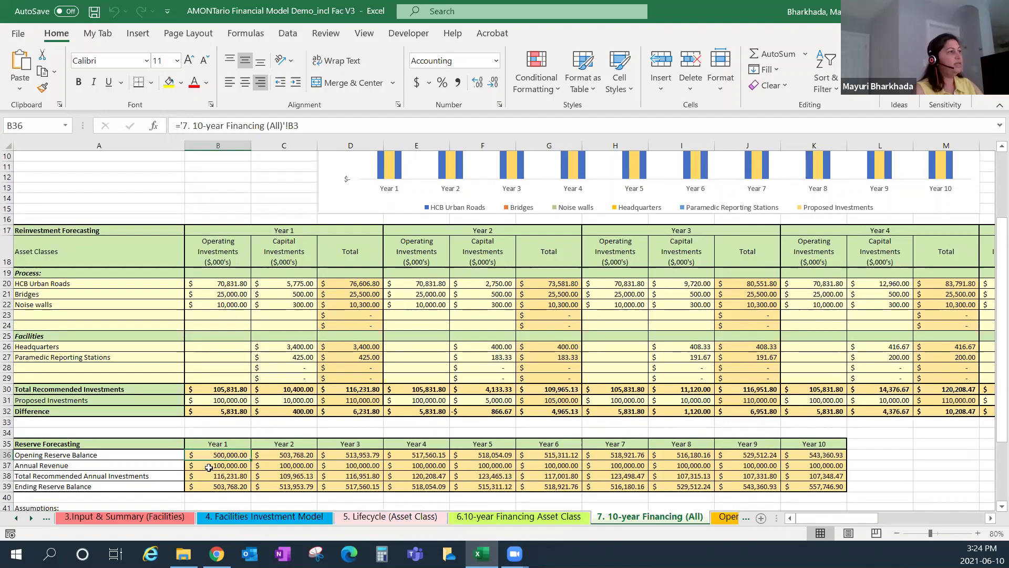
# Compare the Tax summary's Annual Revenues with the Annual Revenue entries for Year 1 and Year 2 under Reserve Forecasting.
pyautogui.scroll(3, 202, 420)
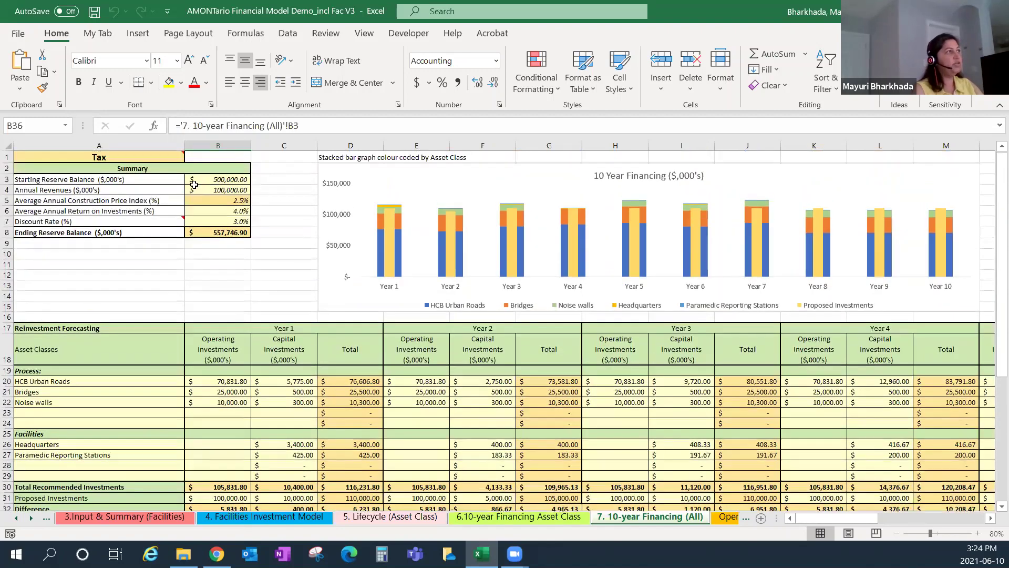
pyautogui.click(195, 190)
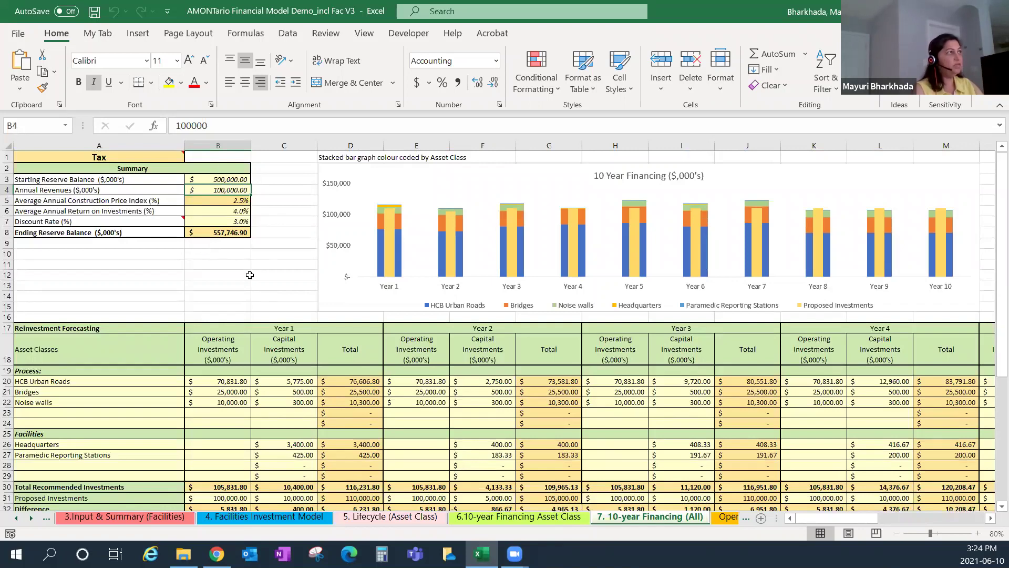
pyautogui.scroll(-2, 294, 416)
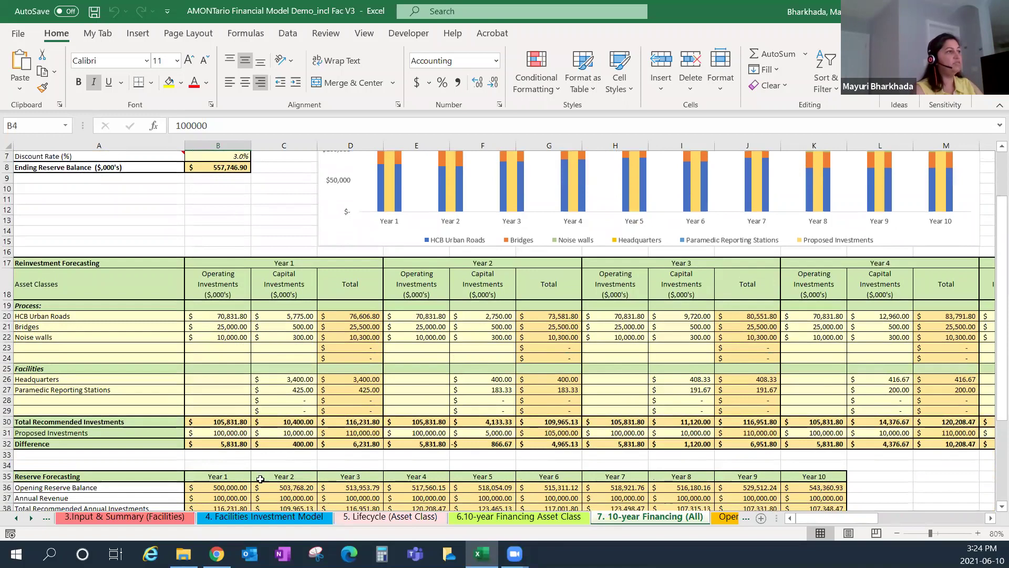
pyautogui.click(245, 498)
pyautogui.click(291, 494)
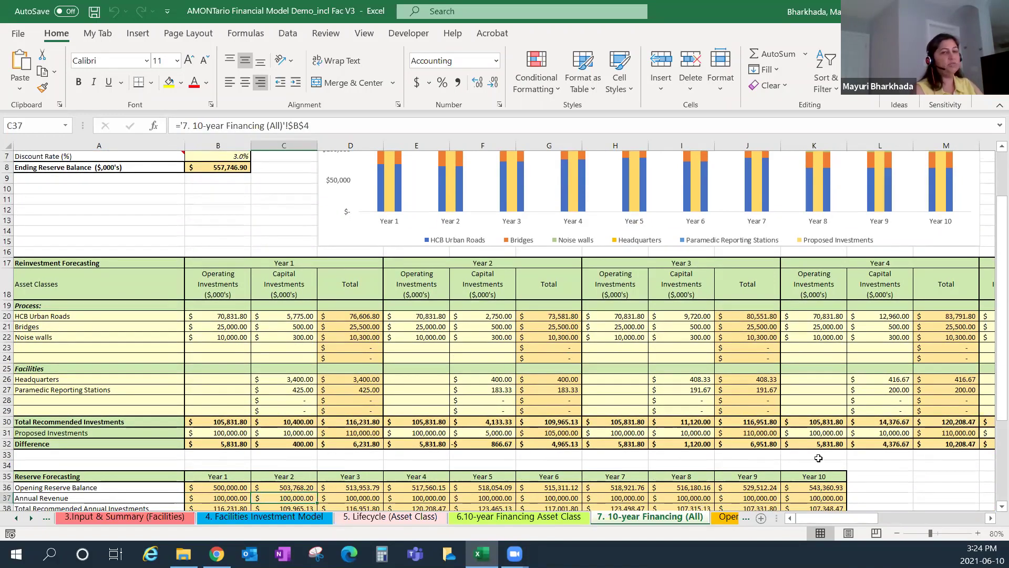
# Inspect the Year 1 Annual Revenue, Total Recommended Annual Investments and Ending Reserve Balance formulas in the Reserve Forecasting table.
pyautogui.scroll(-1, 238, 489)
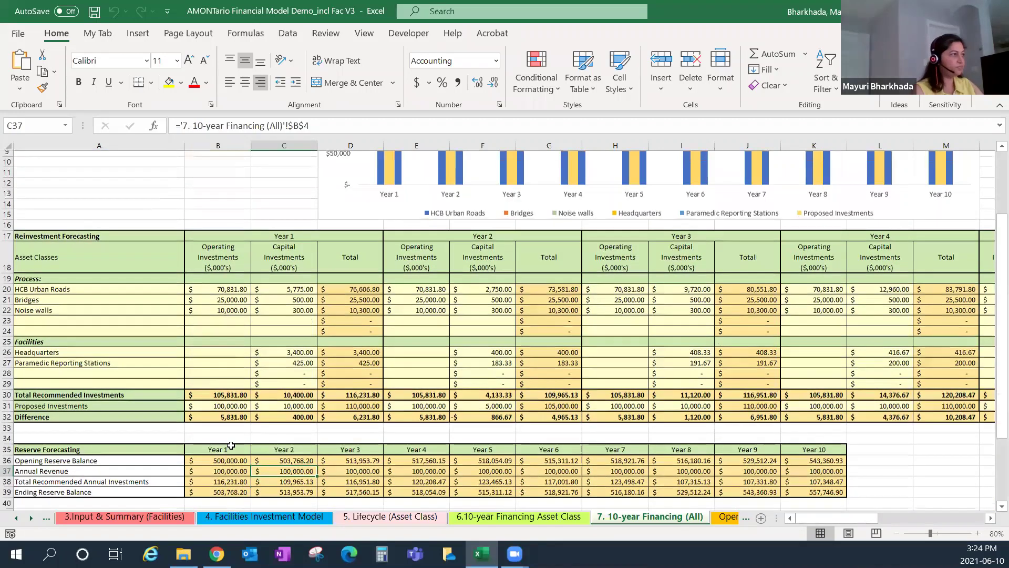
pyautogui.click(200, 469)
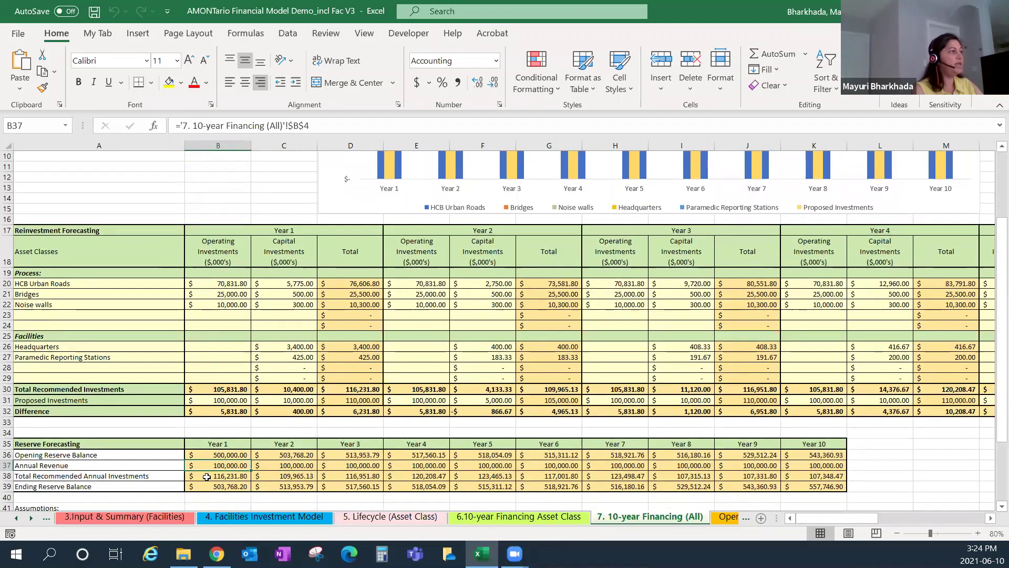
pyautogui.click(207, 476)
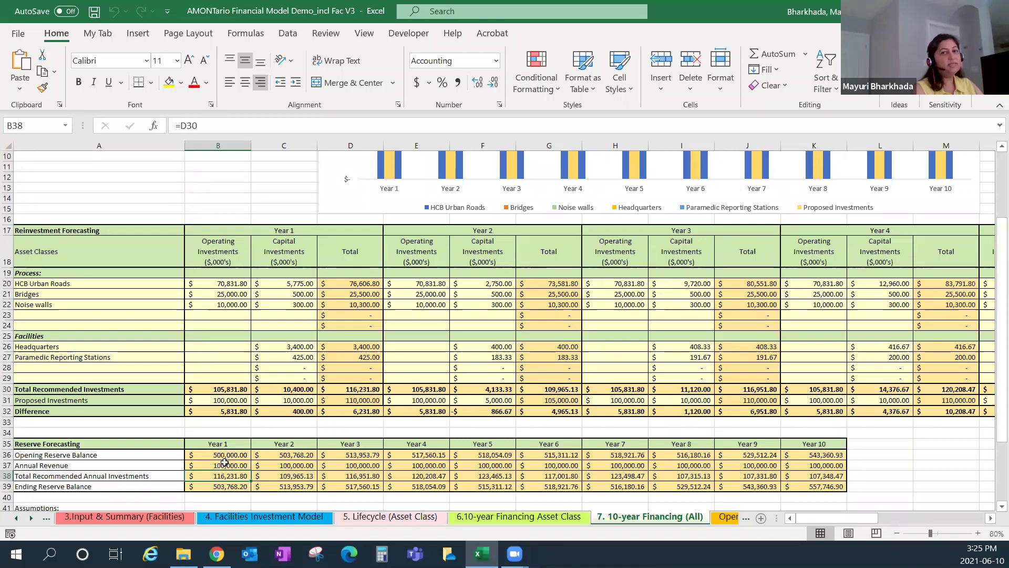
pyautogui.scroll(-1, 220, 458)
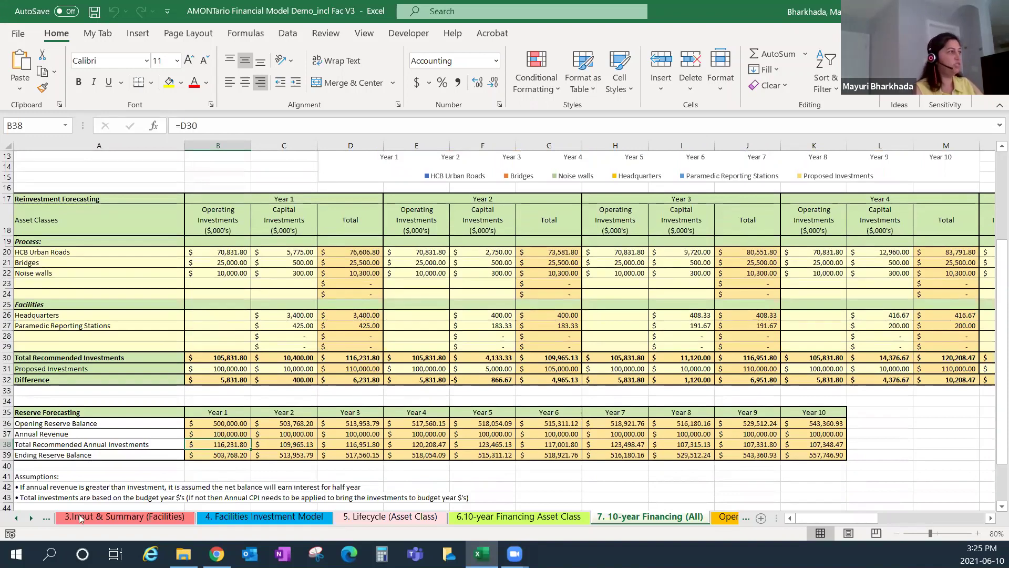
pyautogui.click(195, 455)
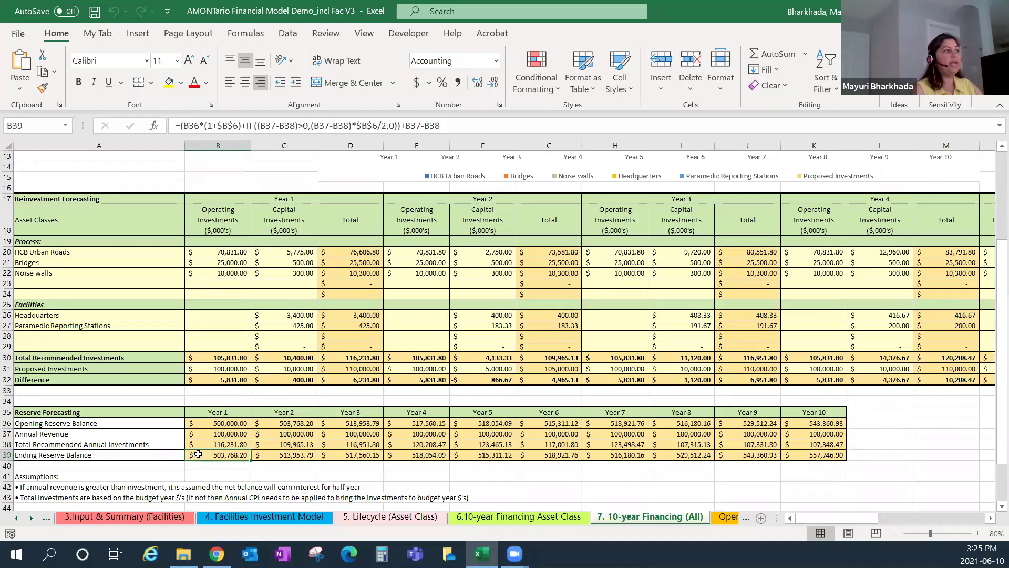
pyautogui.click(205, 424)
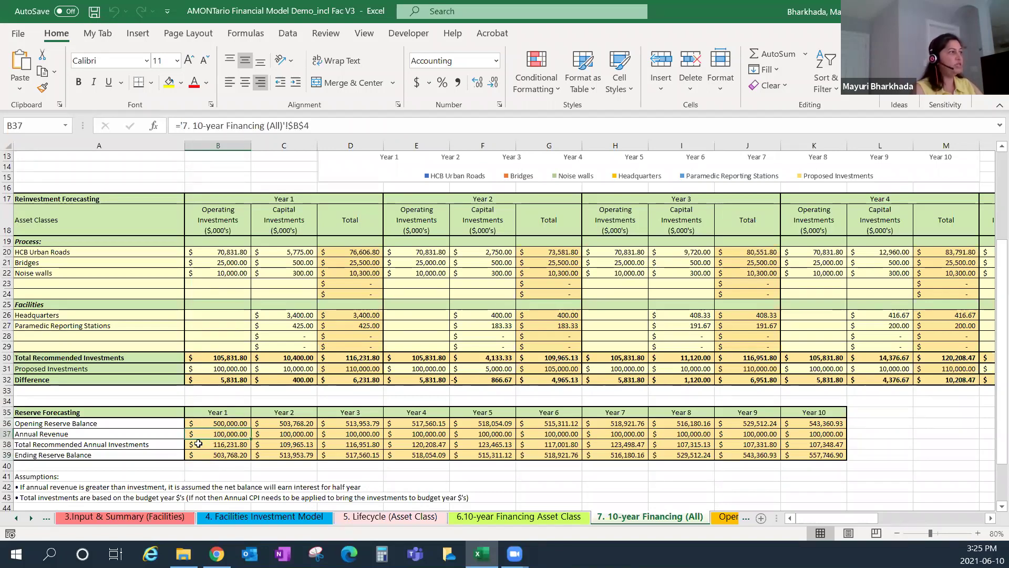
pyautogui.click(199, 443)
pyautogui.click(201, 456)
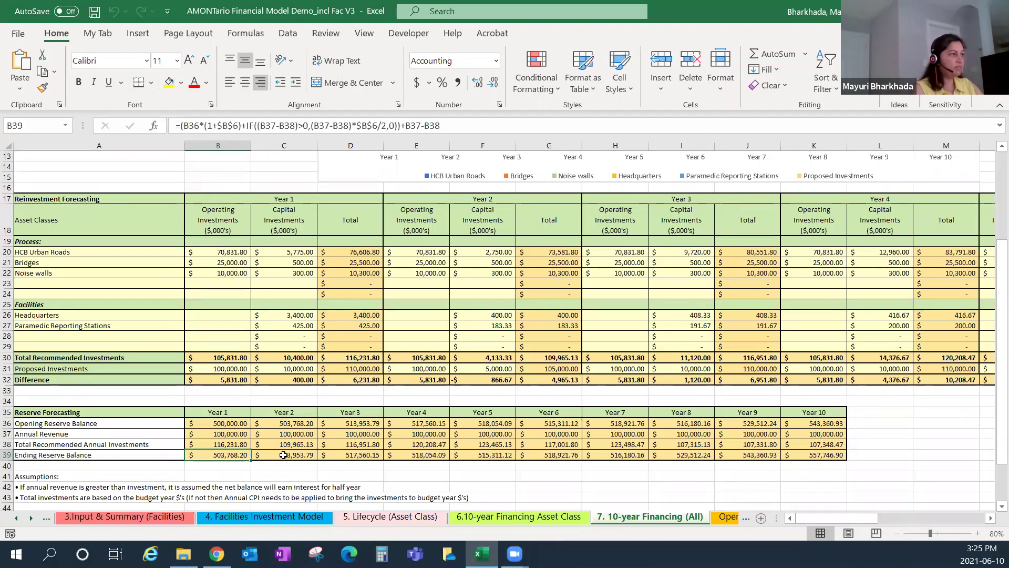
# Compare the Year 10 Ending Reserve Balance with the Ending Reserve Balance in the Tax summary, and view the financing chart.
pyautogui.click(826, 458)
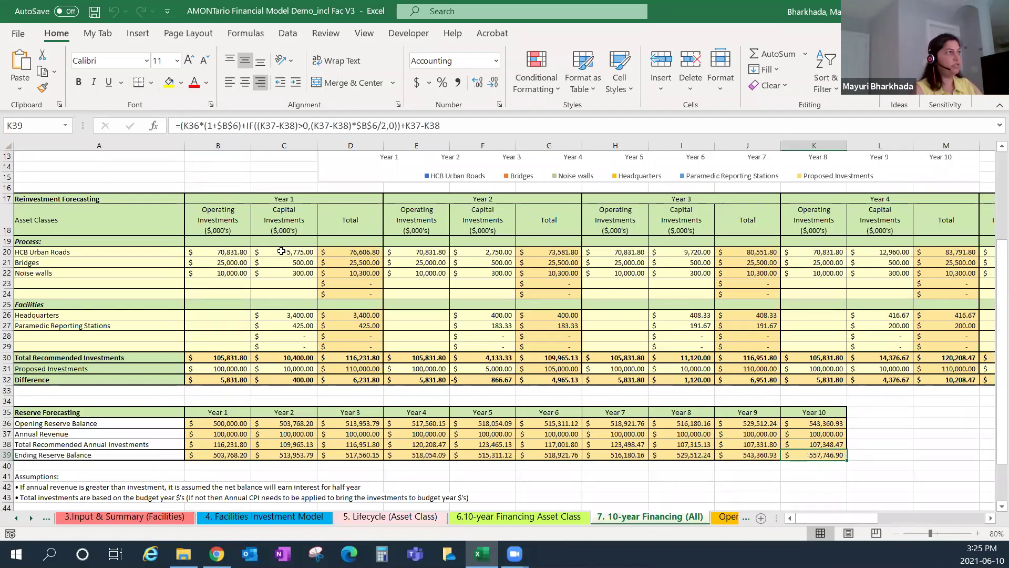
pyautogui.scroll(3, 282, 252)
pyautogui.click(241, 201)
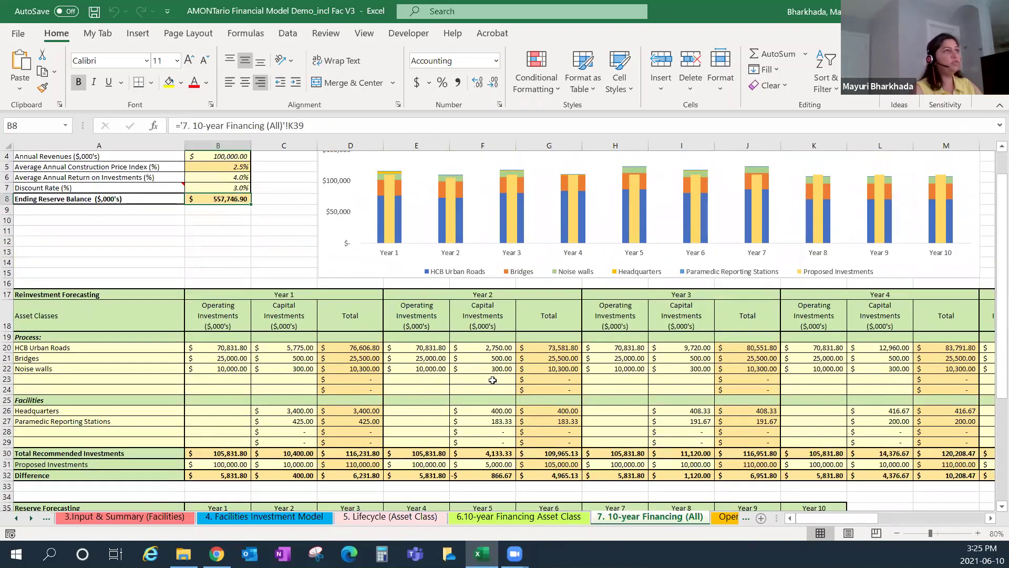
pyautogui.scroll(1, 493, 379)
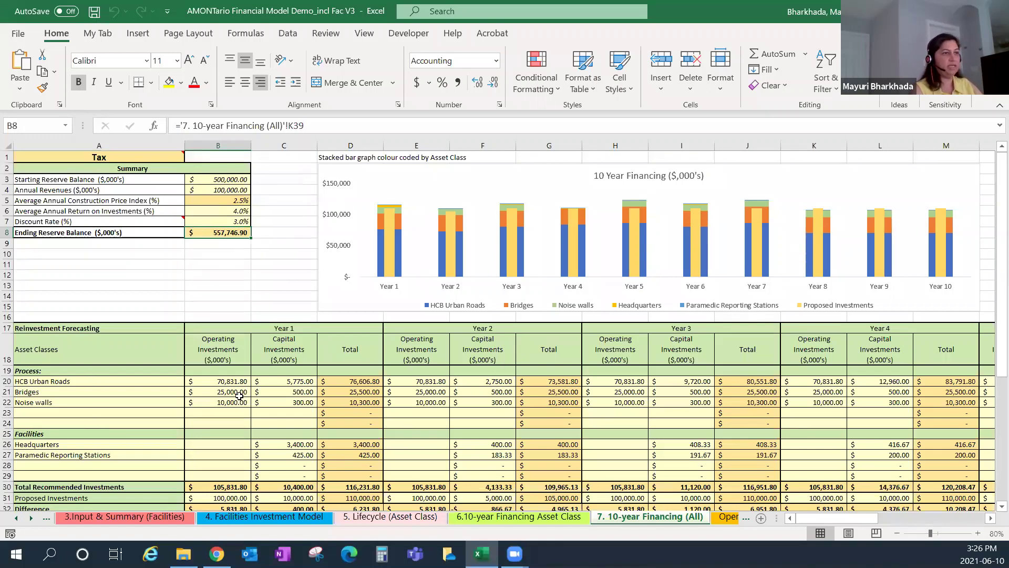
# On the 5. Lifecycle (Asset Class) sheet, copy blank row 33 of Operations Yards and insert it as an extra row under Facilities with BCA's.
pyautogui.click(7, 412)
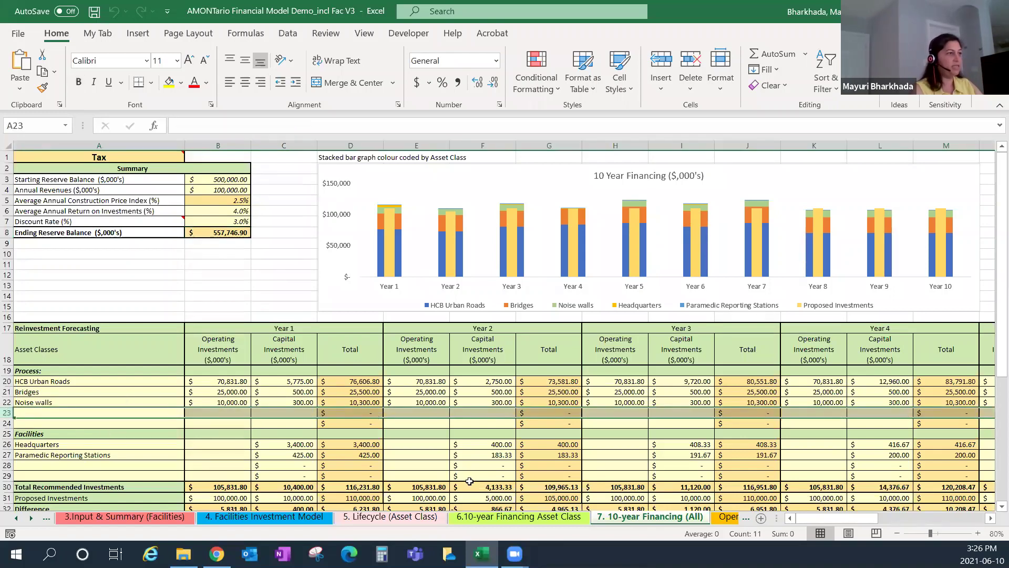
pyautogui.click(390, 517)
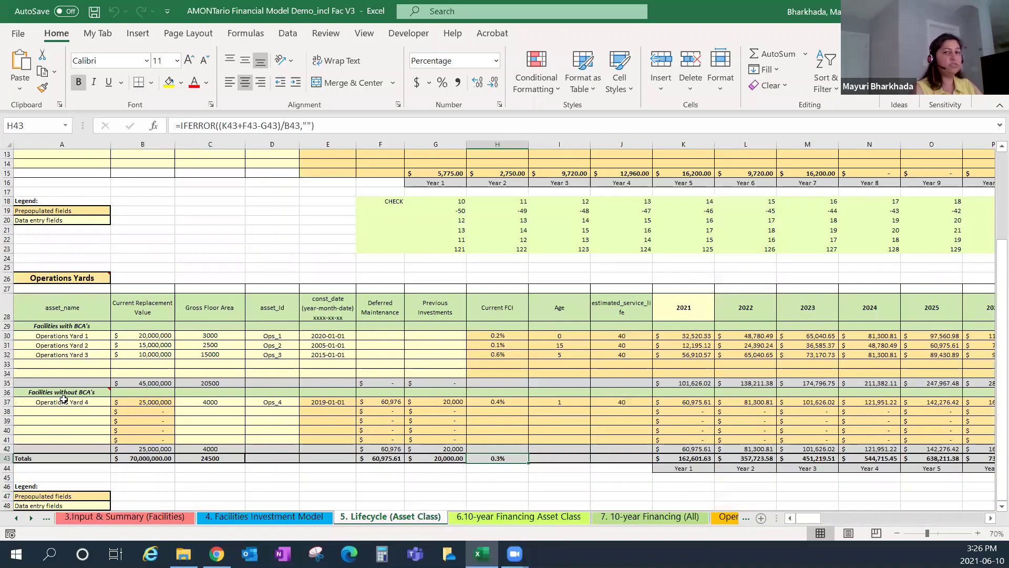
pyautogui.moveTo(78, 393)
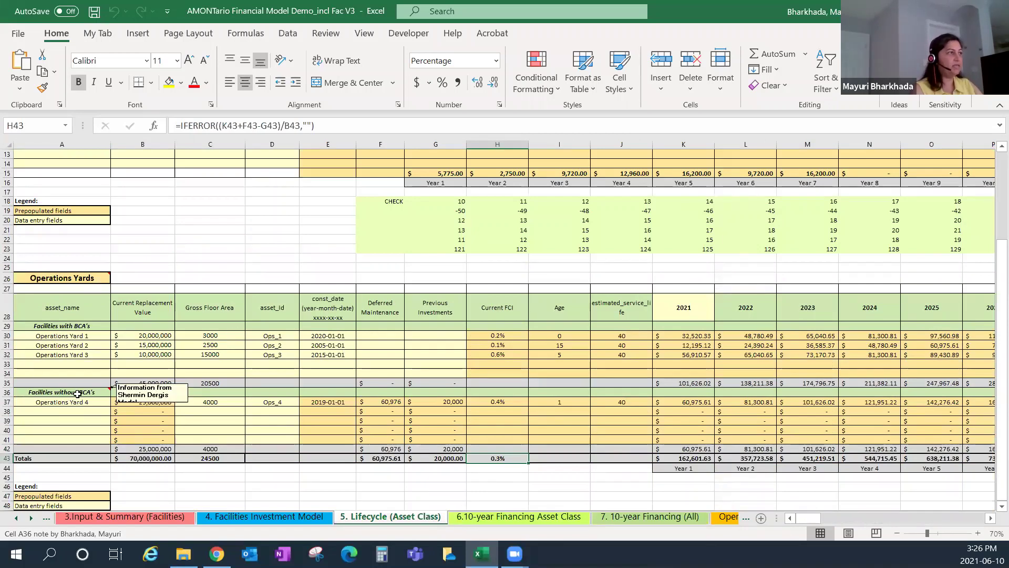
pyautogui.click(7, 373)
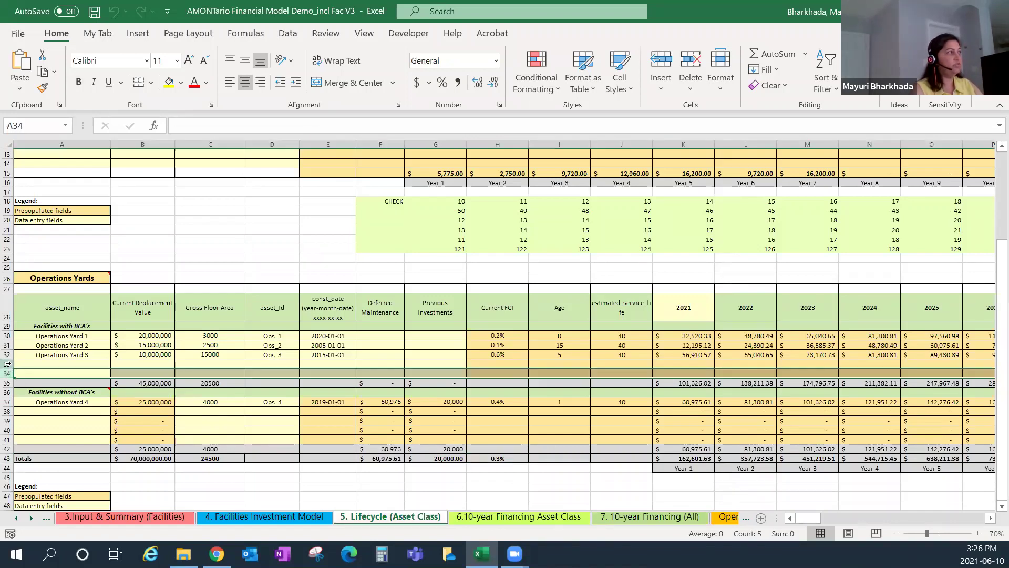
pyautogui.rightClick(7, 363)
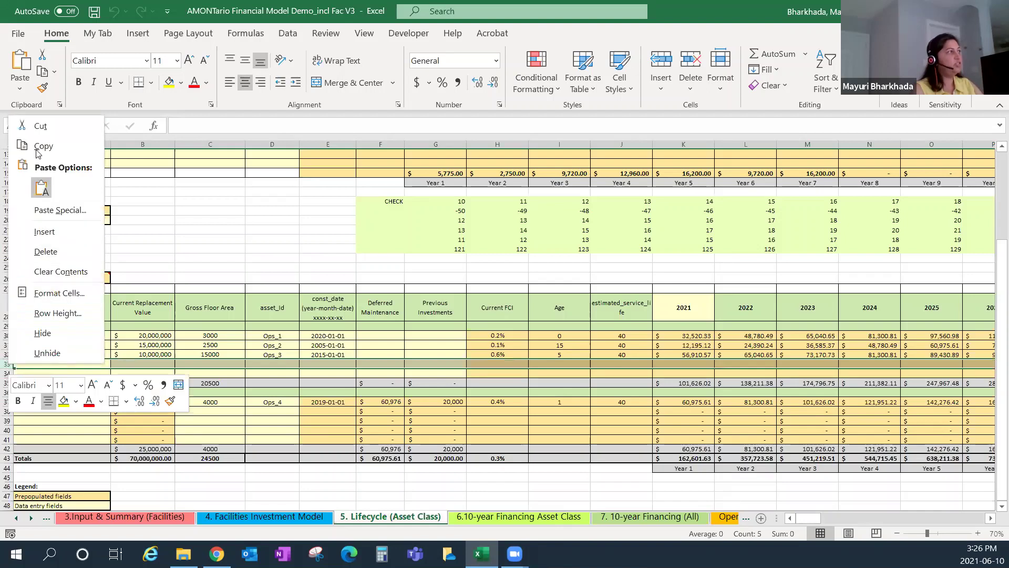
pyautogui.click(59, 275)
pyautogui.hotkey('ctrl', 'c')
pyautogui.rightClick(8, 364)
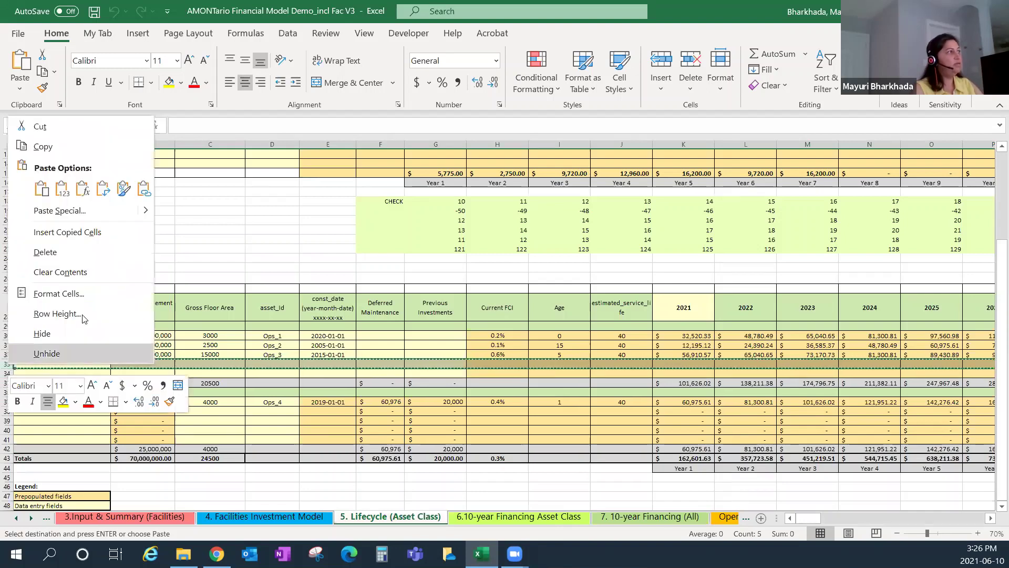
pyautogui.click(78, 232)
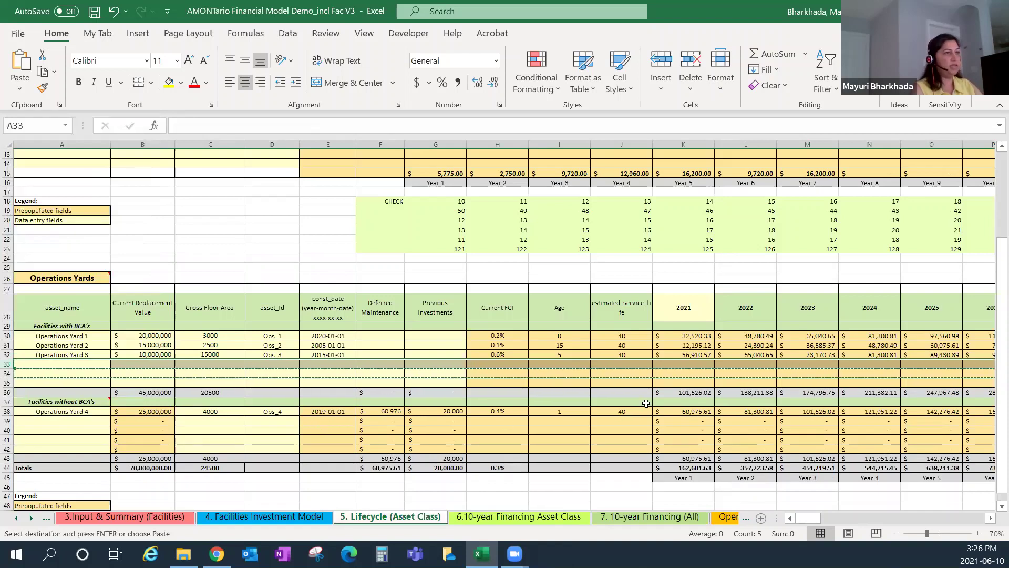
pyautogui.press('Escape')
# Check the 2021 formulas of the Facilities with BCA's subtotal and of Operations Yard 4.
pyautogui.click(677, 392)
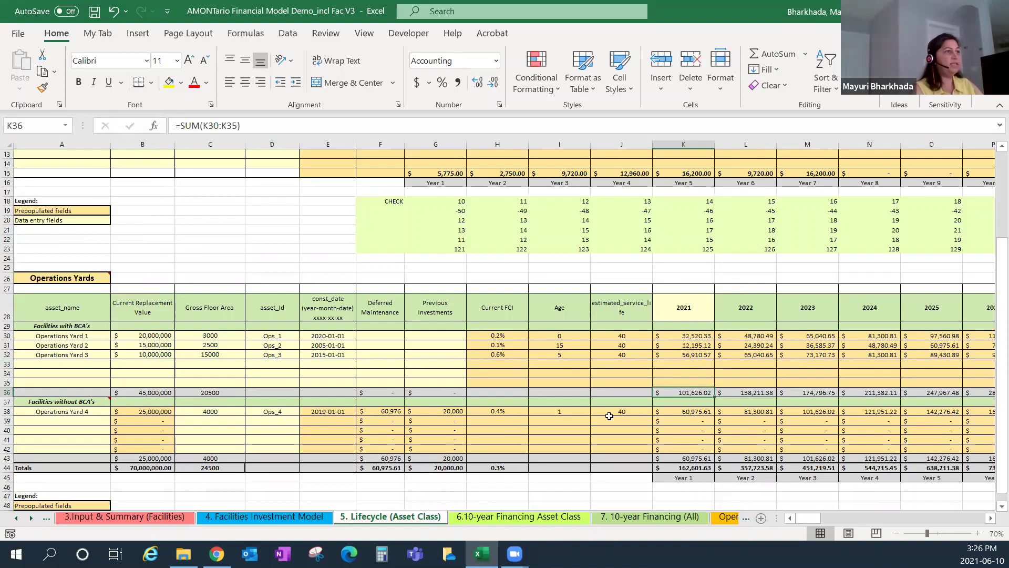
pyautogui.hotkey('ctrl', 'c')
pyautogui.click(697, 412)
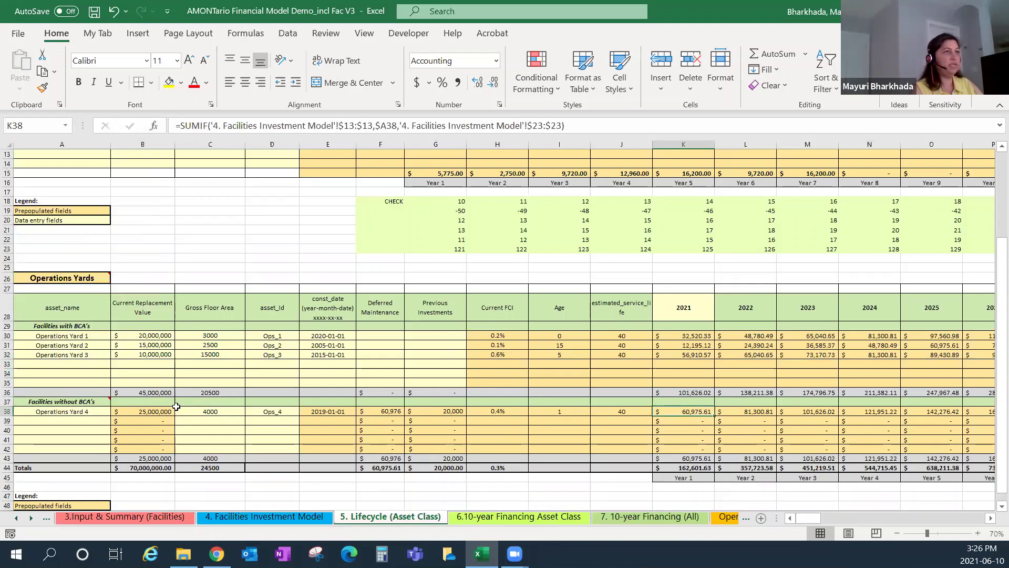
# Copy blank rows 10 to 13 of the HCB Urban Roads table and insert the copied rows at row 10.
pyautogui.scroll(4, 208, 442)
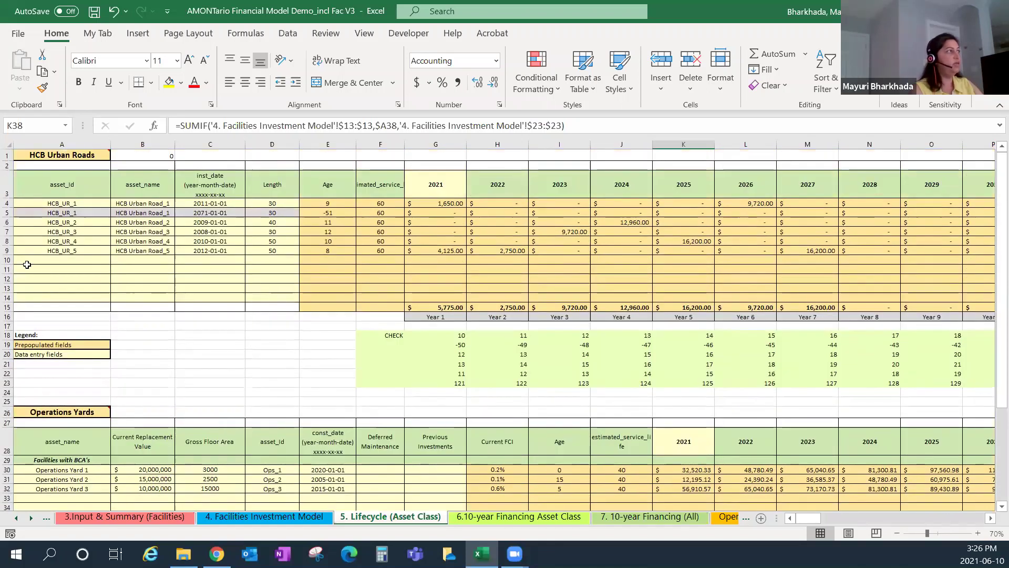
pyautogui.moveTo(8, 260); pyautogui.dragTo(8, 289)
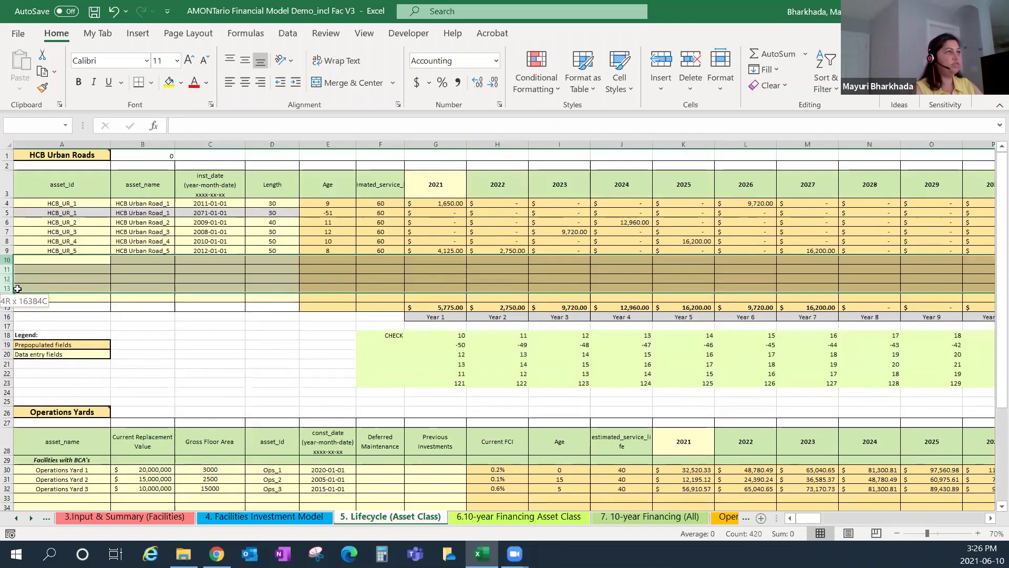
pyautogui.rightClick(8, 288)
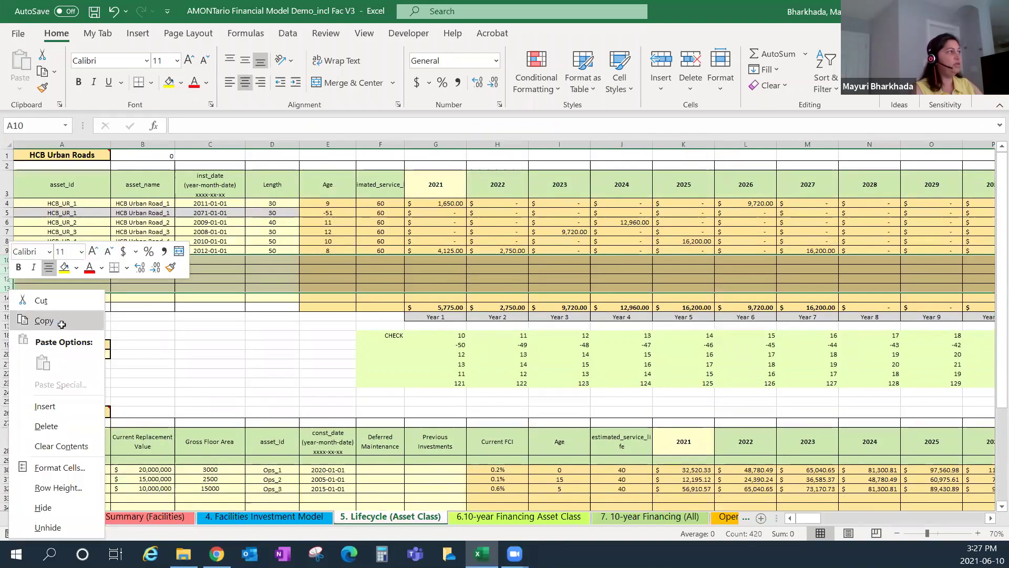
pyautogui.click(48, 320)
pyautogui.rightClick(7, 260)
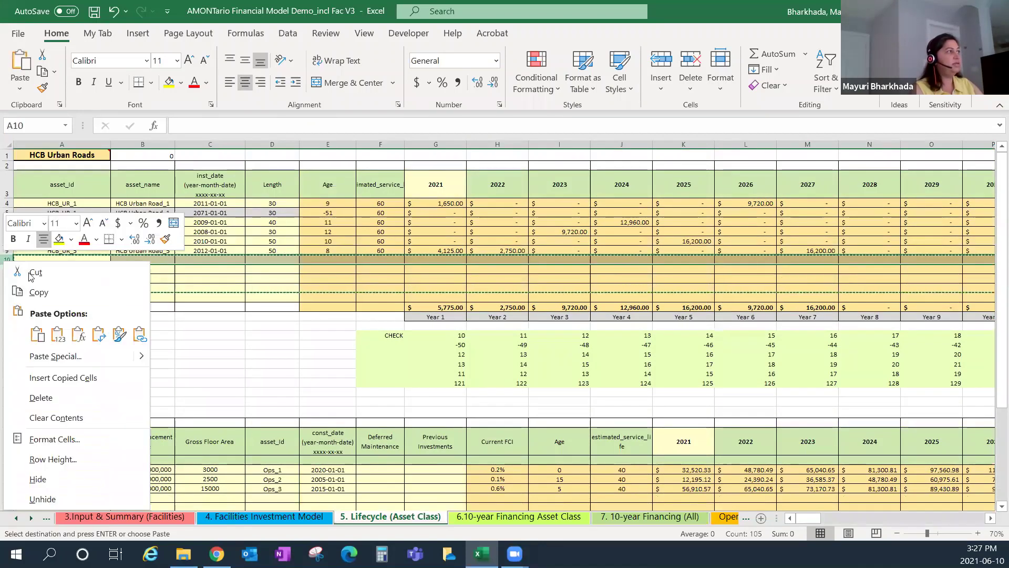
pyautogui.click(99, 371)
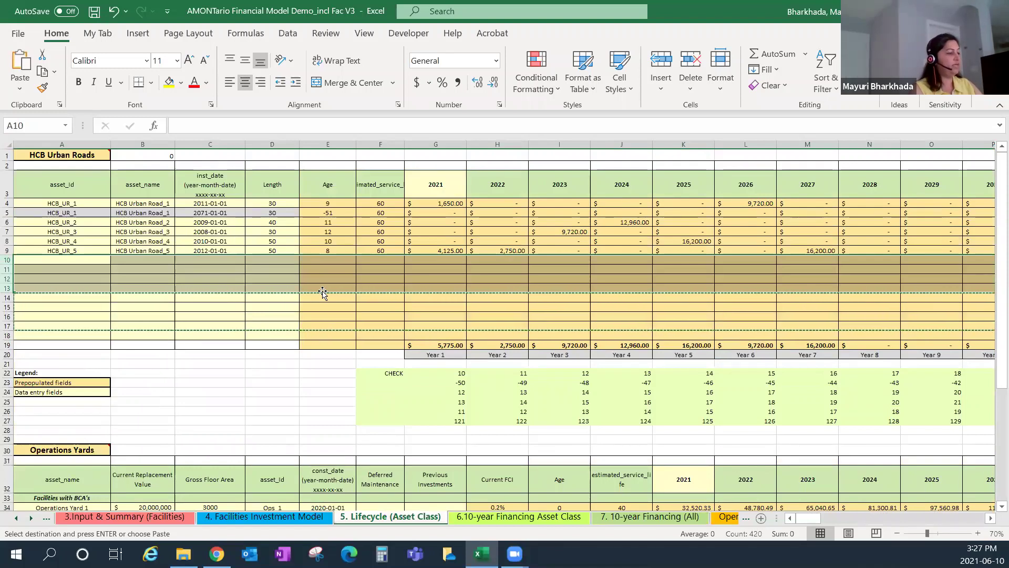
# Check the row 13 formulas and the 2021 total's sum range in HCB Urban Roads, then return to the 7. 10-year Financing (All) sheet.
pyautogui.click(329, 283)
pyautogui.click(363, 289)
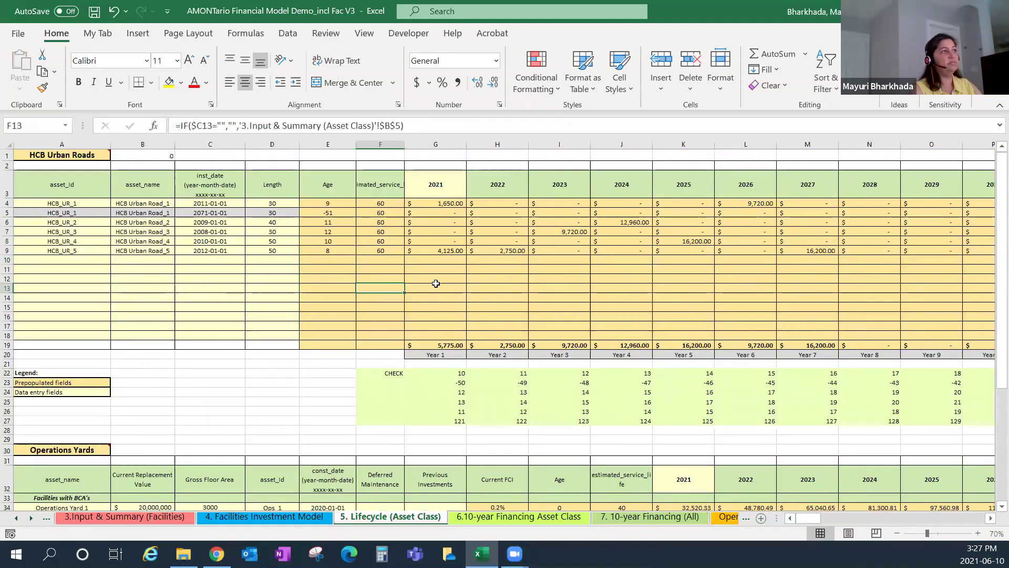
pyautogui.click(430, 287)
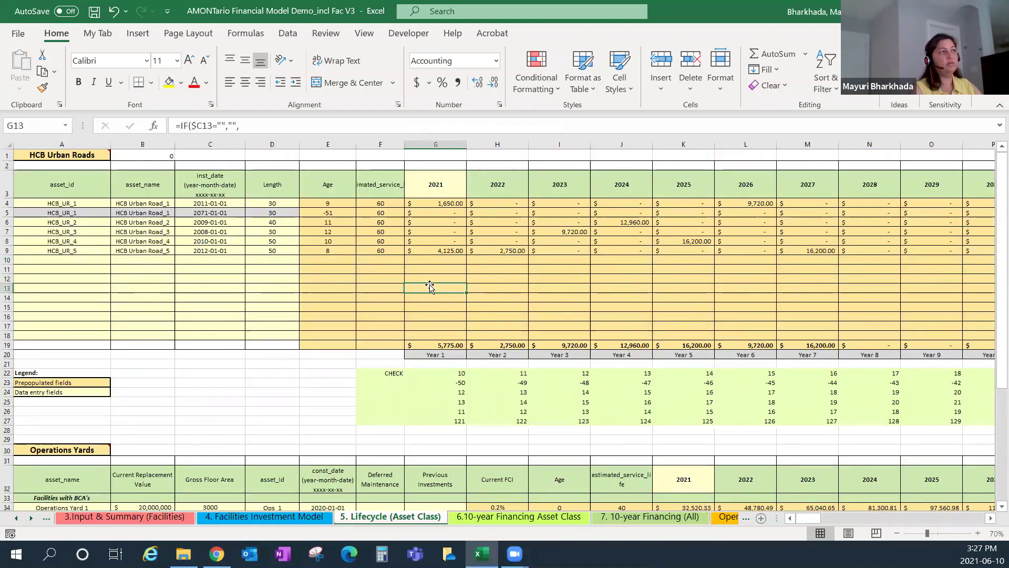
pyautogui.click(446, 342)
pyautogui.click(488, 126)
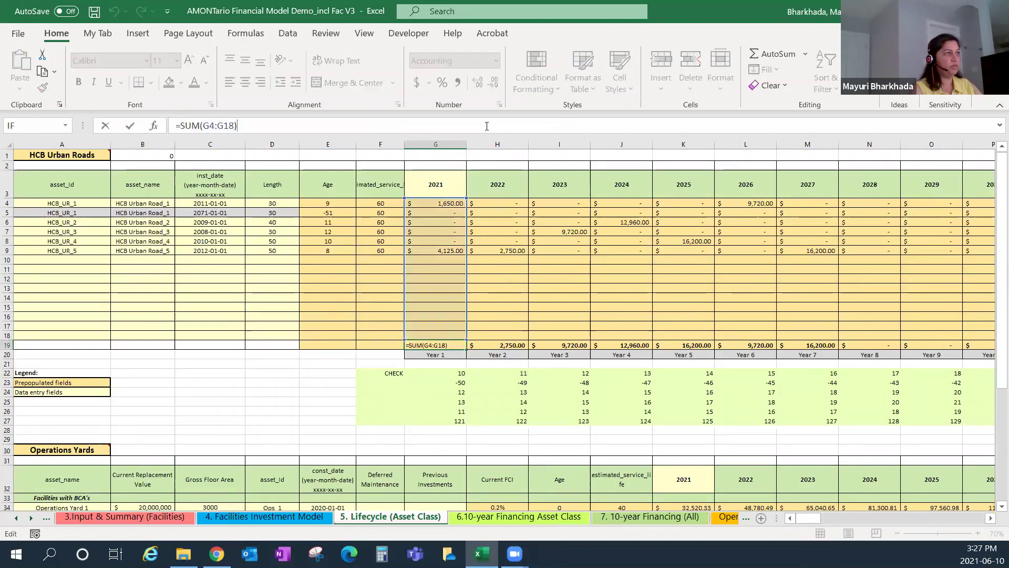
pyautogui.press('Return')
pyautogui.click(312, 381)
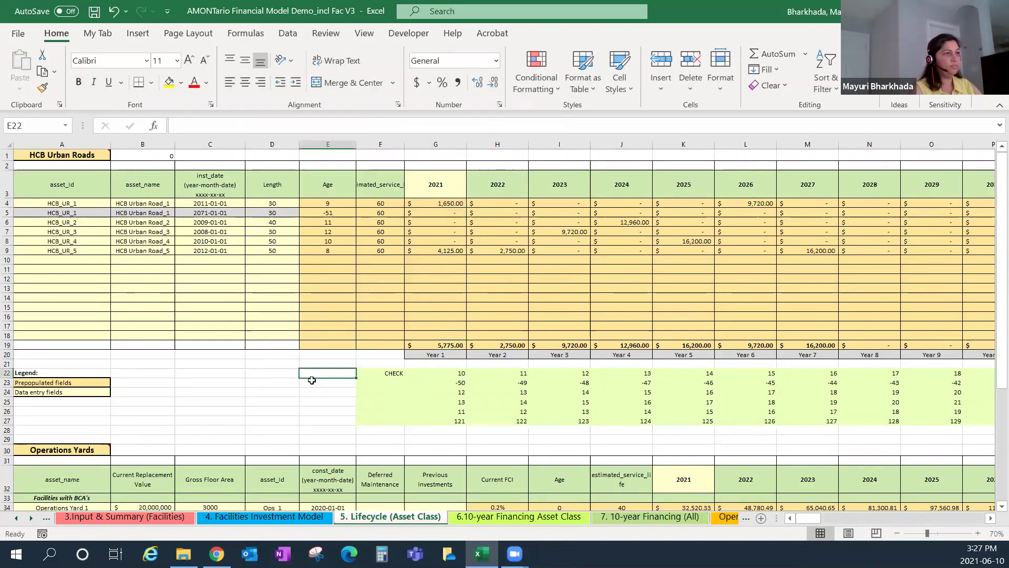
pyautogui.click(547, 517)
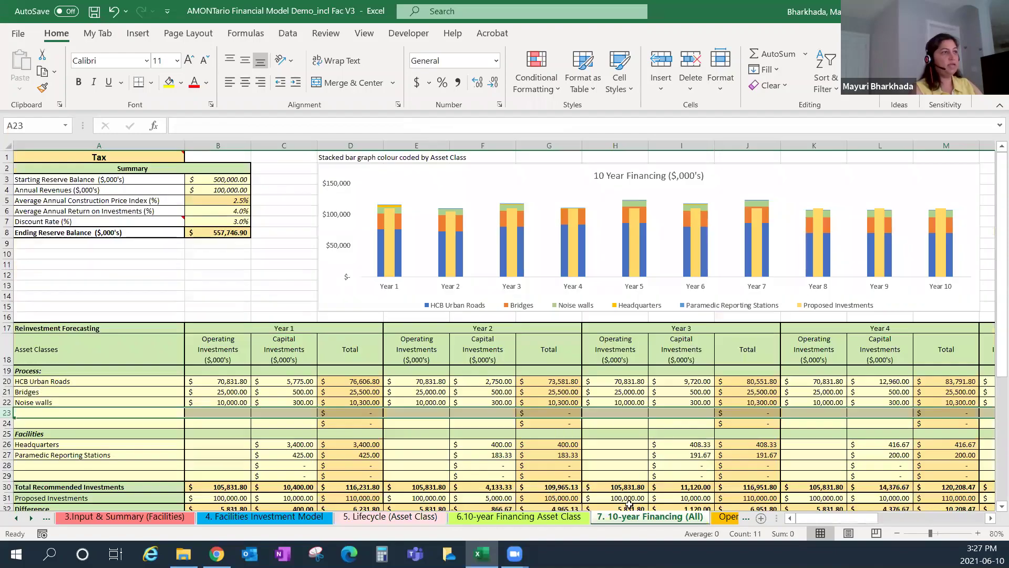